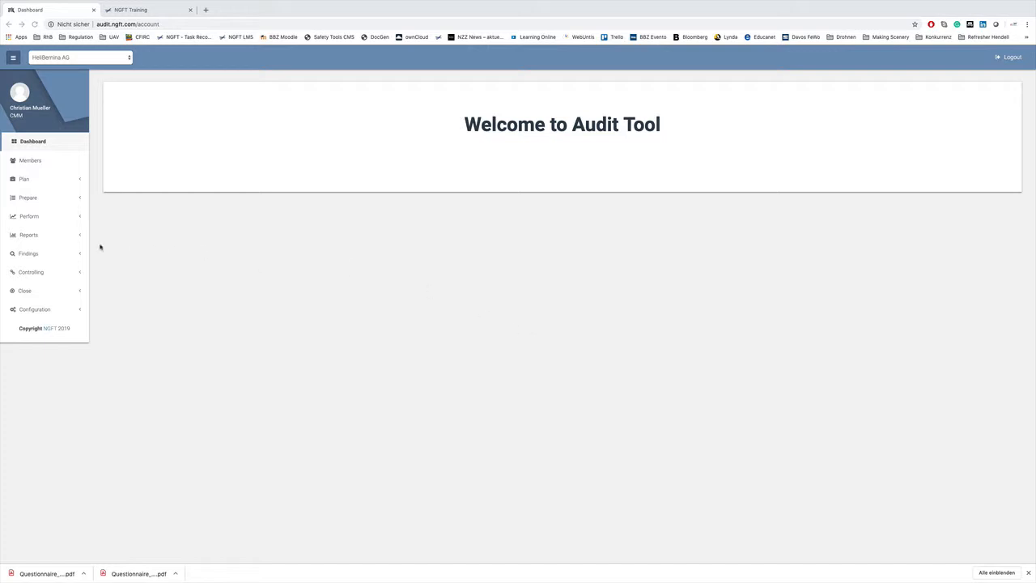
# - Open the opening meeting form for the September audit 467/2019 from the list of audits to perform
pyautogui.click(30, 216)
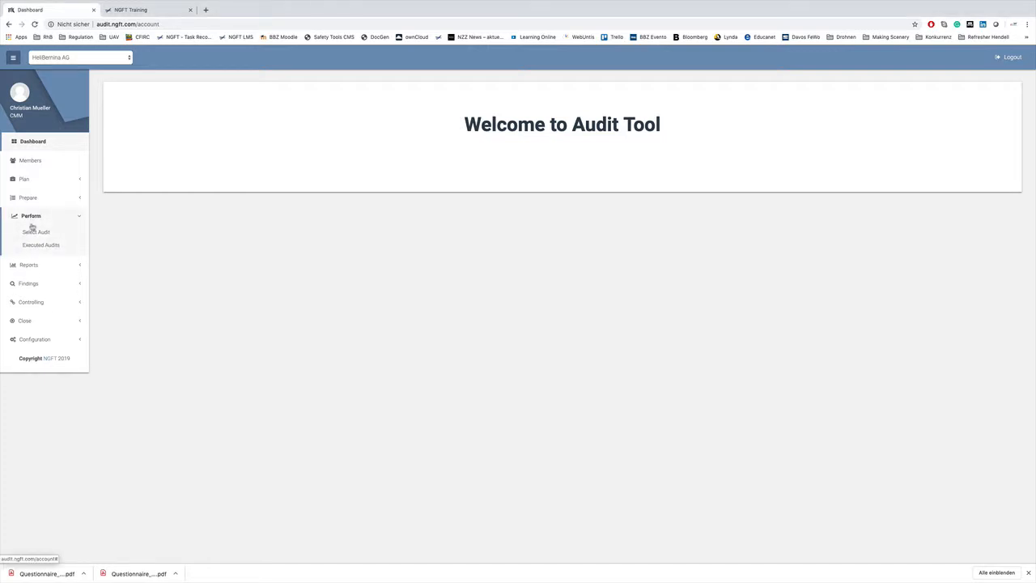
pyautogui.click(32, 234)
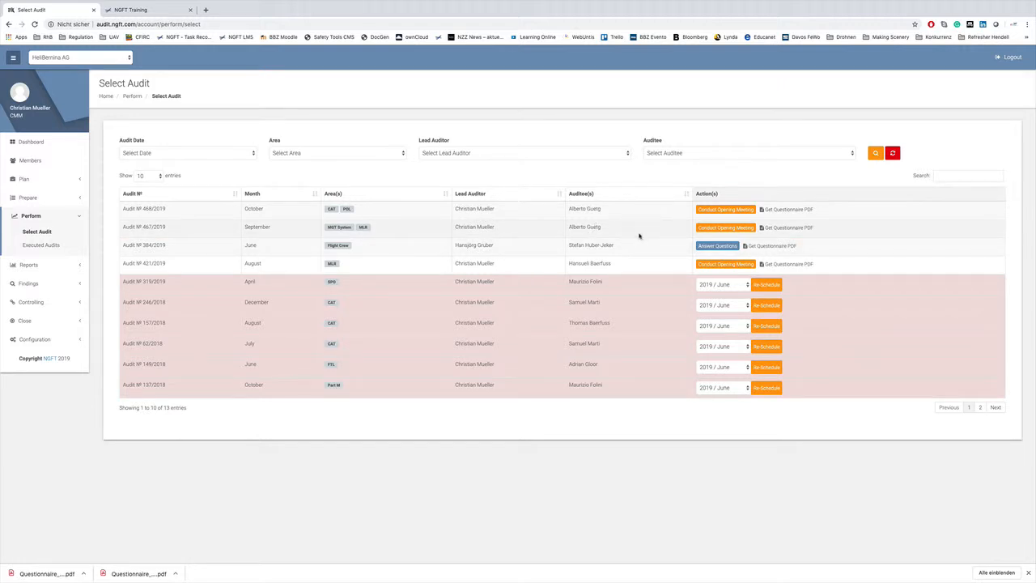
pyautogui.click(742, 231)
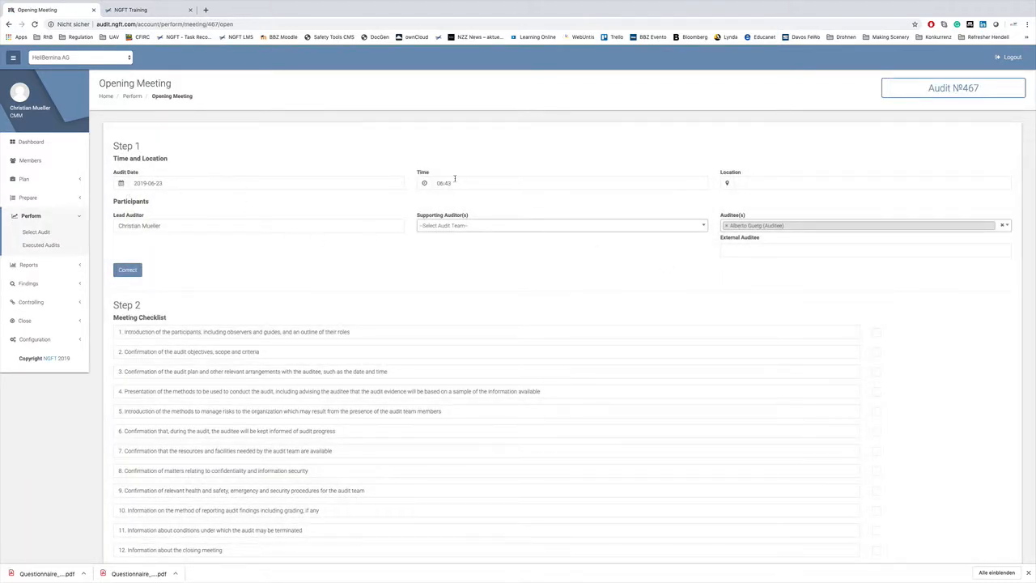
# - Set the opening meeting's location to Davos and submit Step 1 with the time, location and participants
pyautogui.click(765, 184)
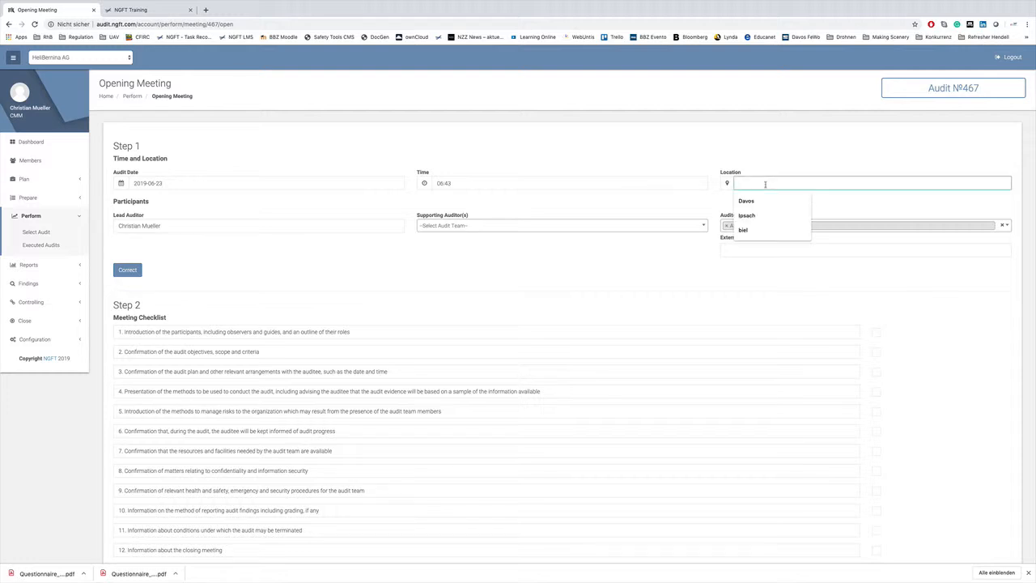
pyautogui.write('Davos')
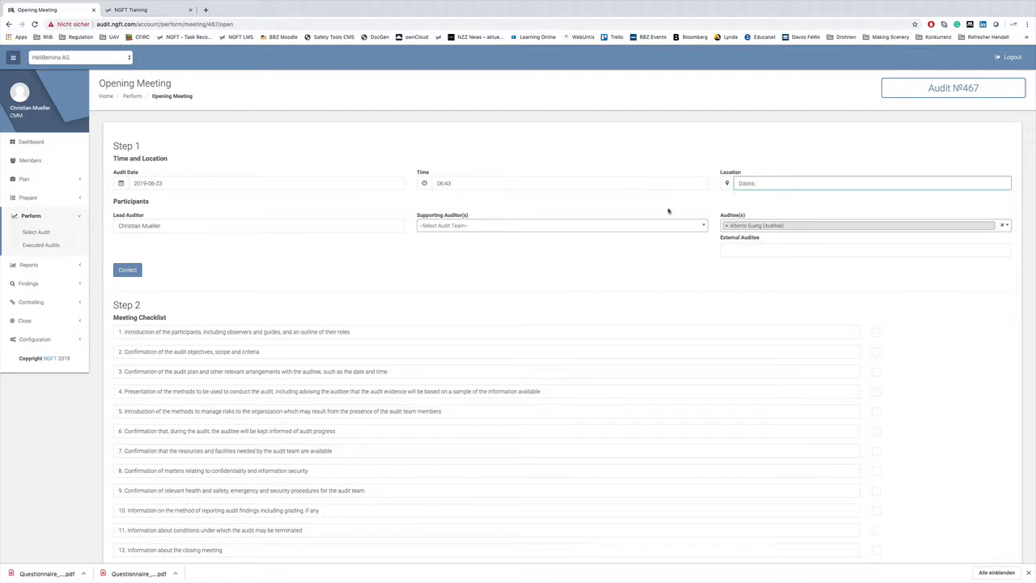
pyautogui.click(648, 212)
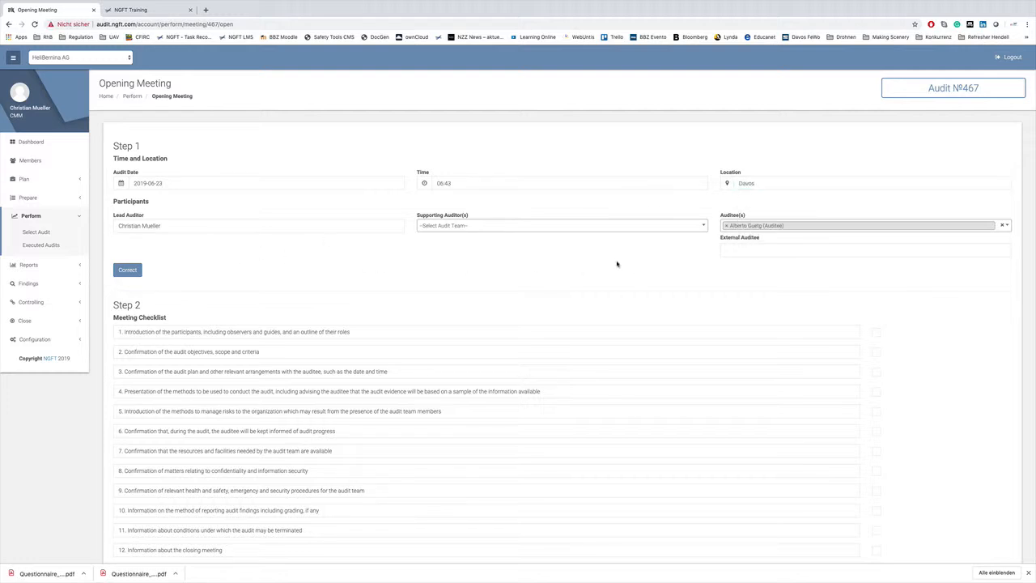
pyautogui.scroll(-1, 640, 281)
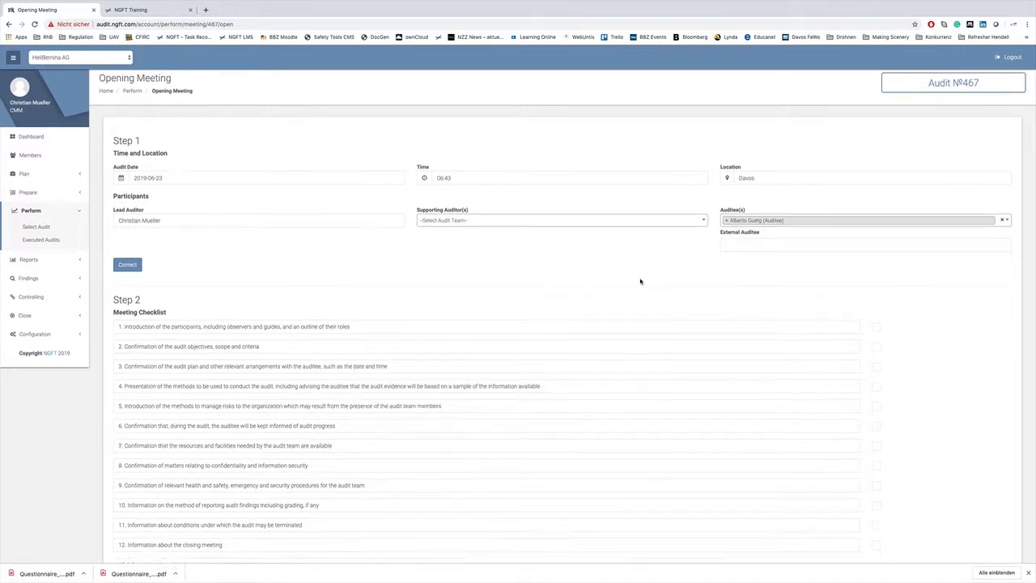
pyautogui.scroll(-2, 641, 281)
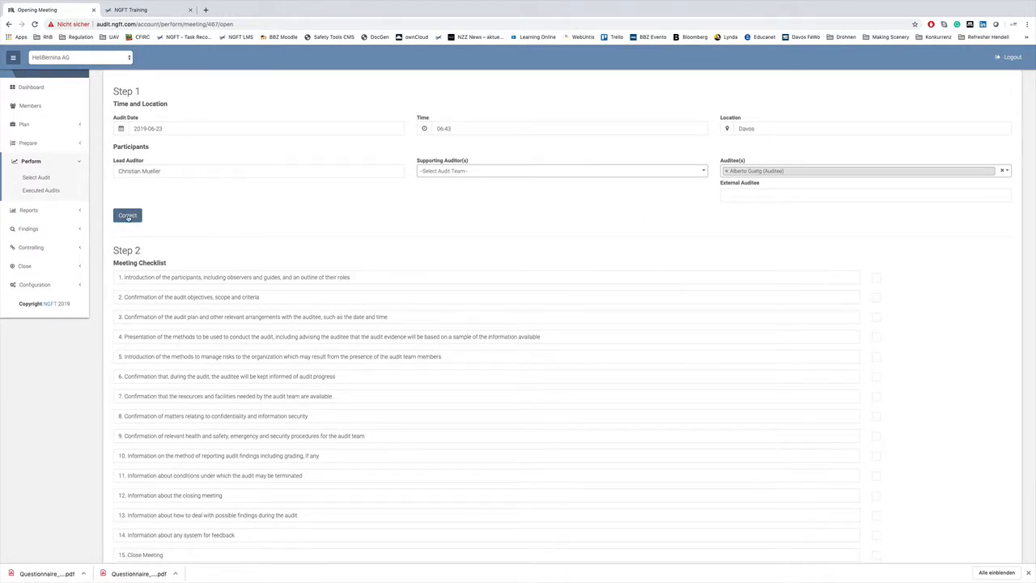
pyautogui.click(127, 217)
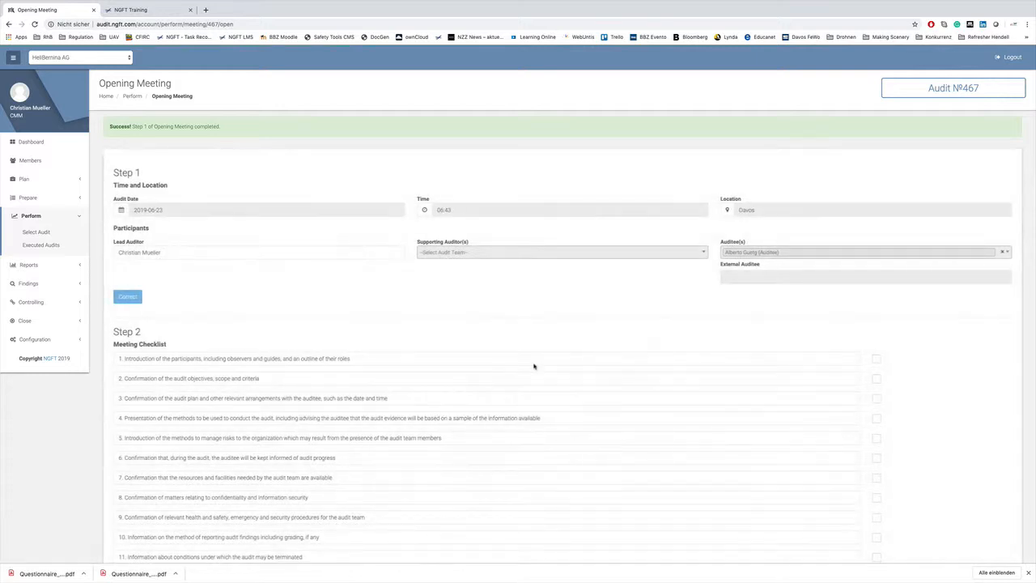
# - Mark all 15 items of the meeting checklist as done and confirm the opening meeting as completed
pyautogui.scroll(-5, 688, 332)
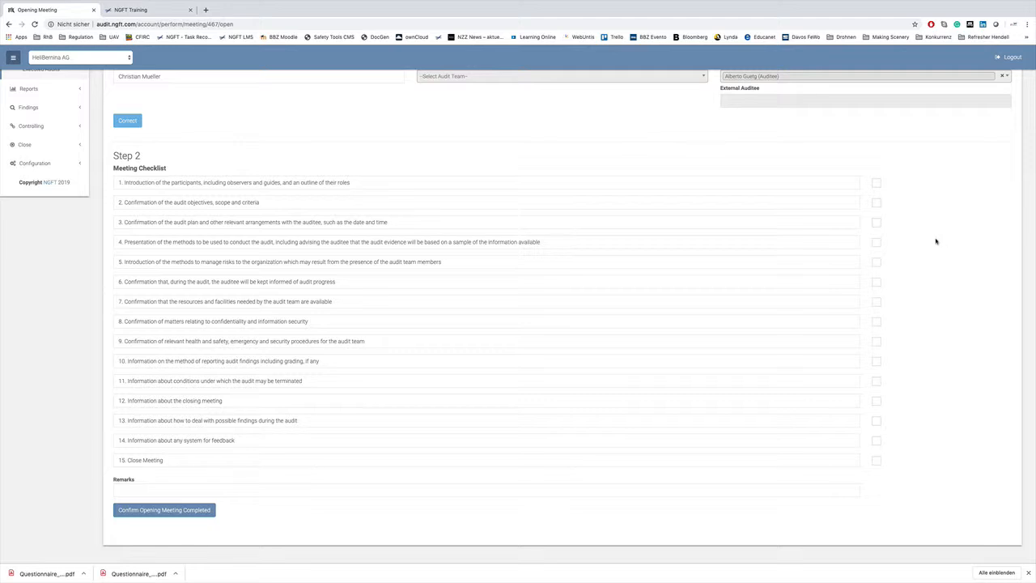
pyautogui.click(876, 183)
pyautogui.click(877, 203)
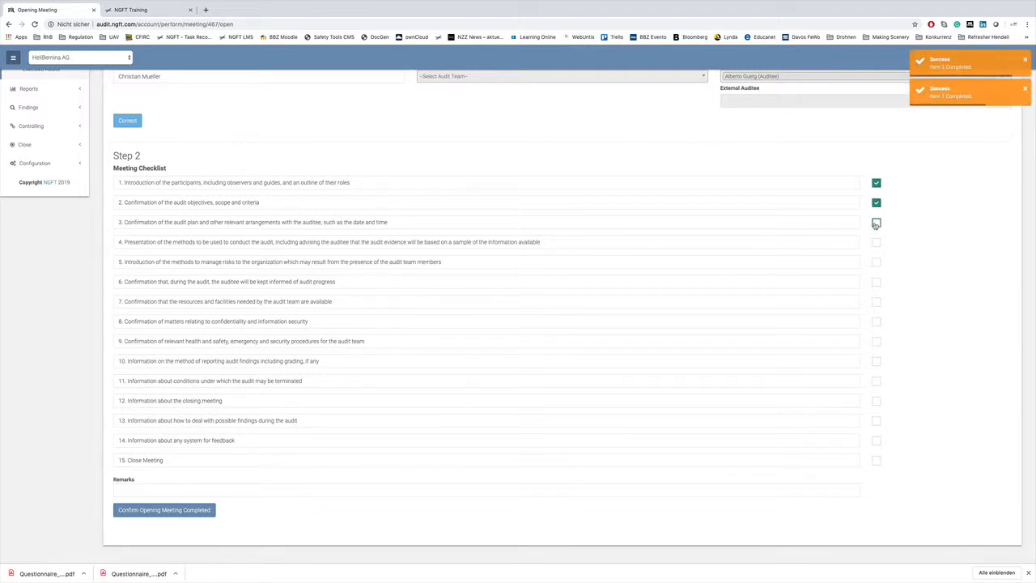
pyautogui.click(877, 222)
pyautogui.click(876, 243)
pyautogui.click(877, 262)
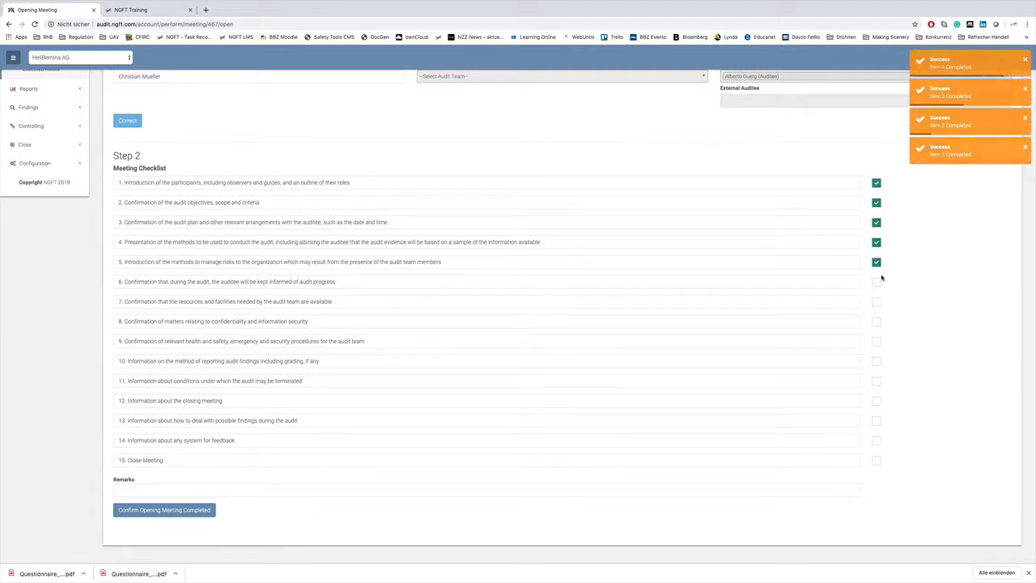
pyautogui.click(877, 282)
pyautogui.click(877, 301)
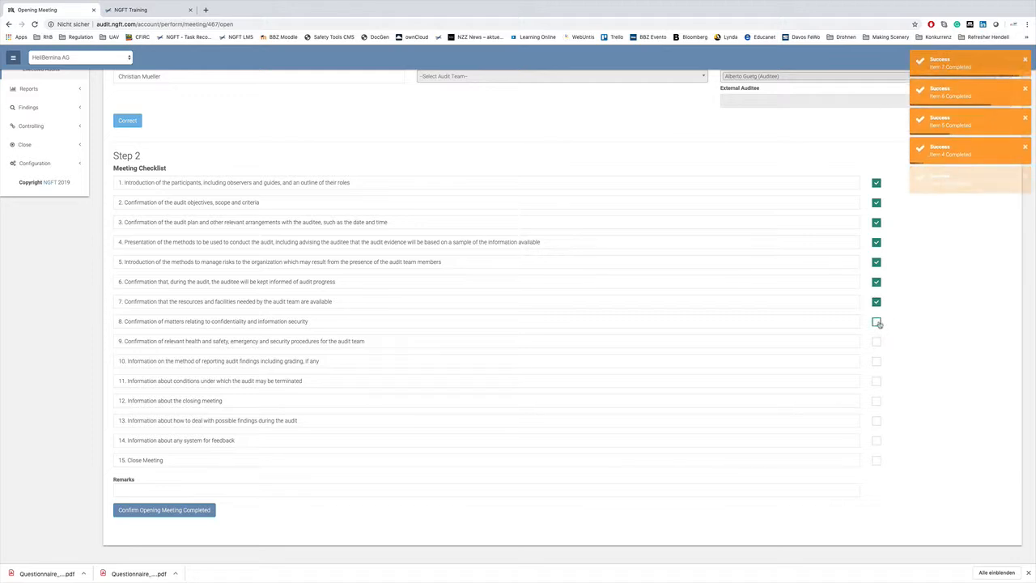
pyautogui.click(877, 322)
pyautogui.click(877, 341)
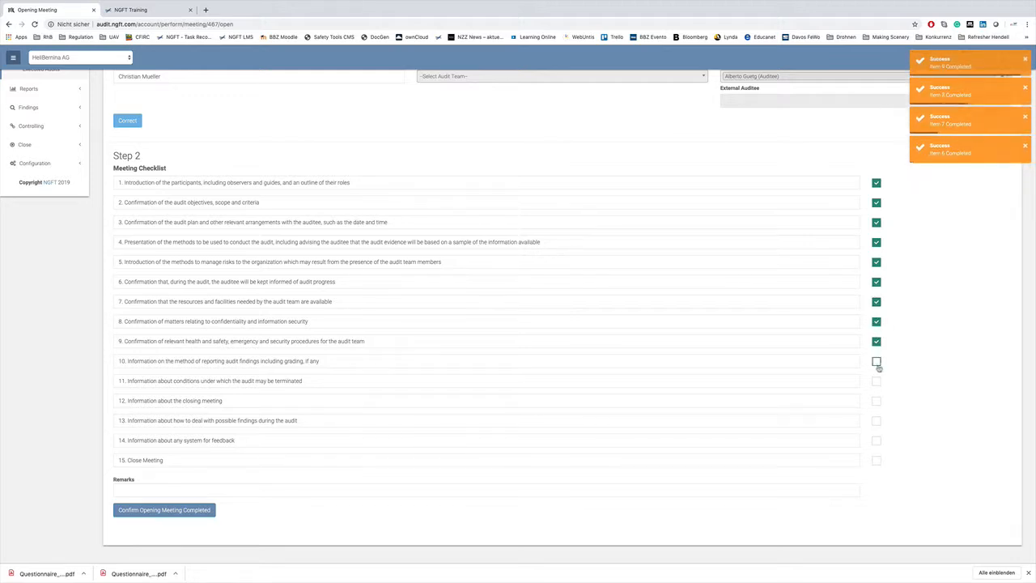
pyautogui.click(876, 361)
pyautogui.click(877, 381)
pyautogui.click(877, 401)
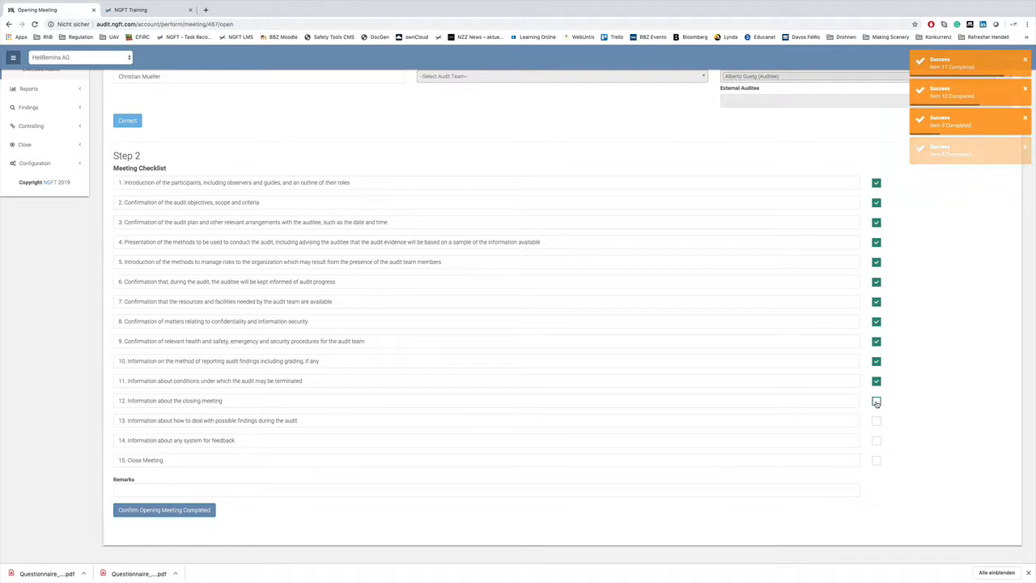
pyautogui.click(877, 421)
pyautogui.click(877, 440)
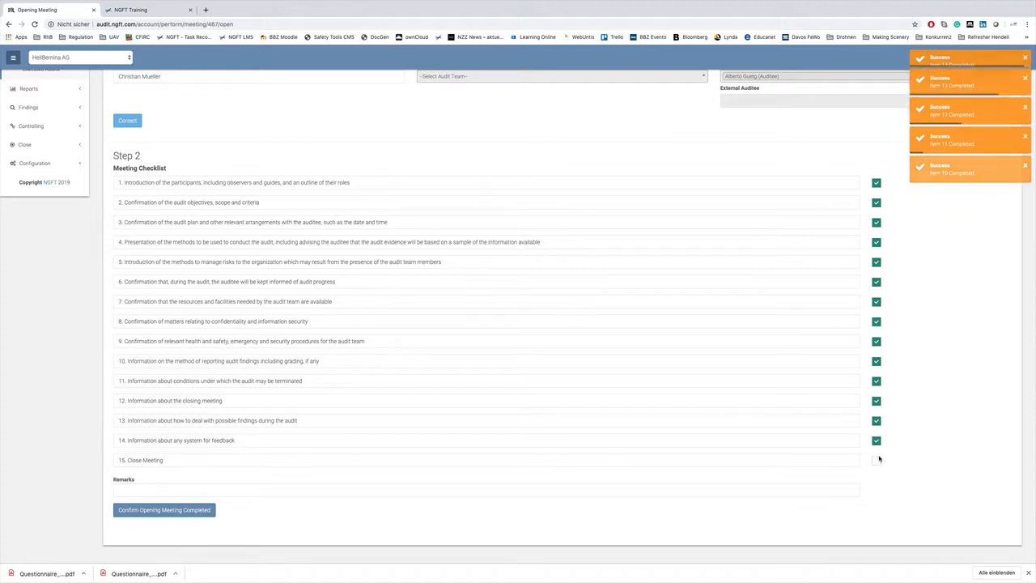
pyautogui.click(876, 460)
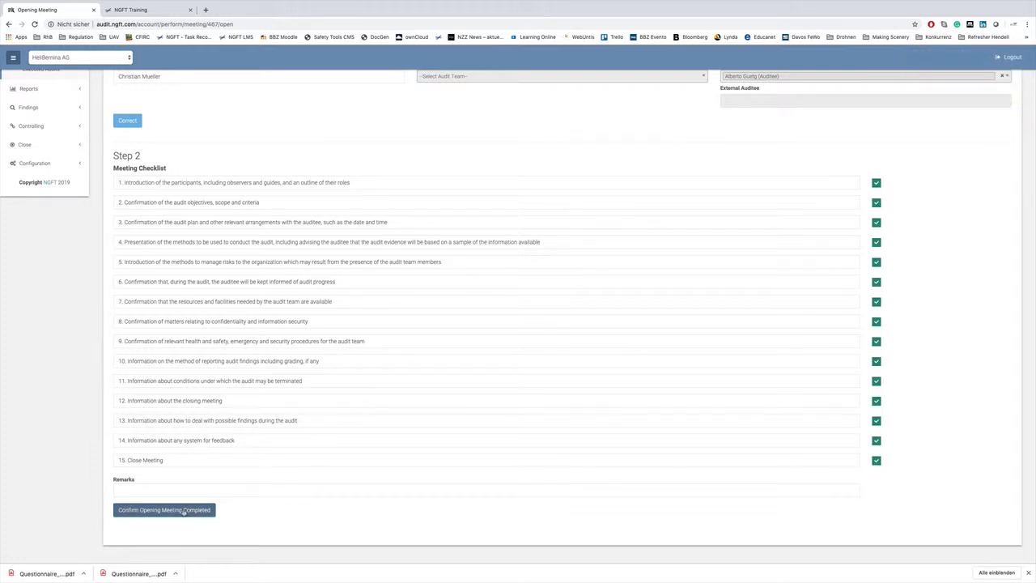
pyautogui.click(185, 511)
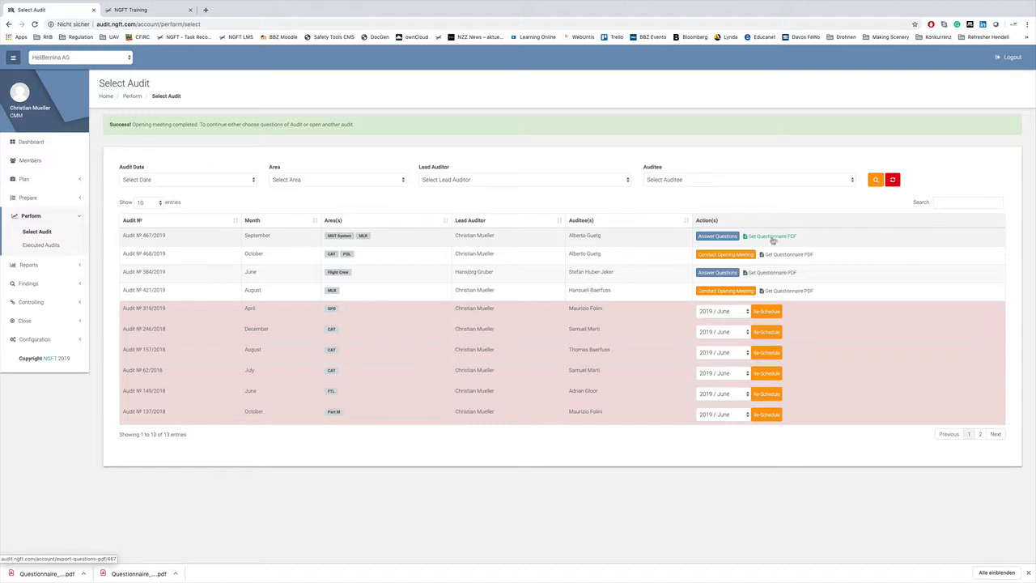
# - Open the questions of audit 467/2019 for answering and view the finding categories offered for question 1
pyautogui.click(719, 238)
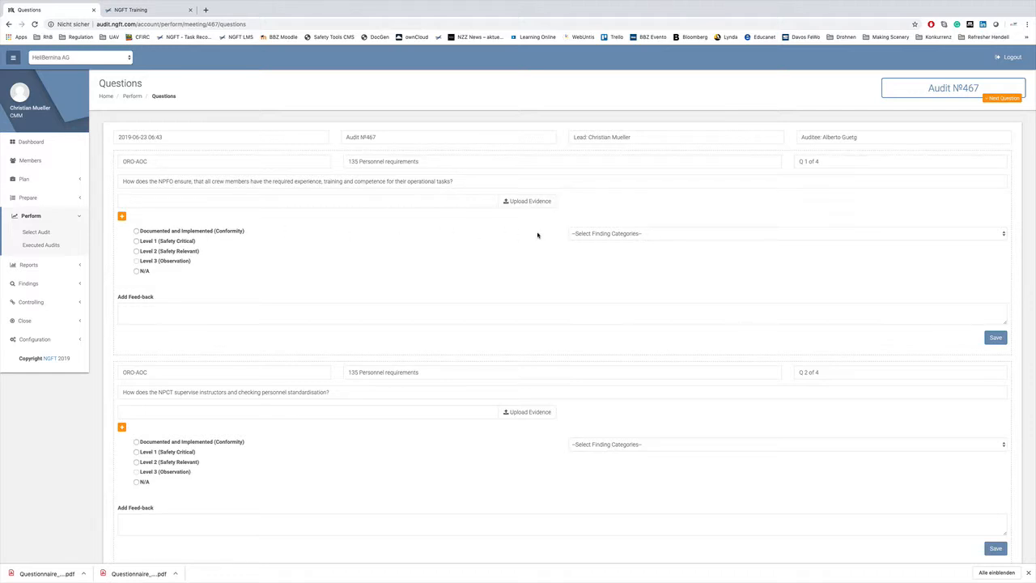
pyautogui.click(967, 234)
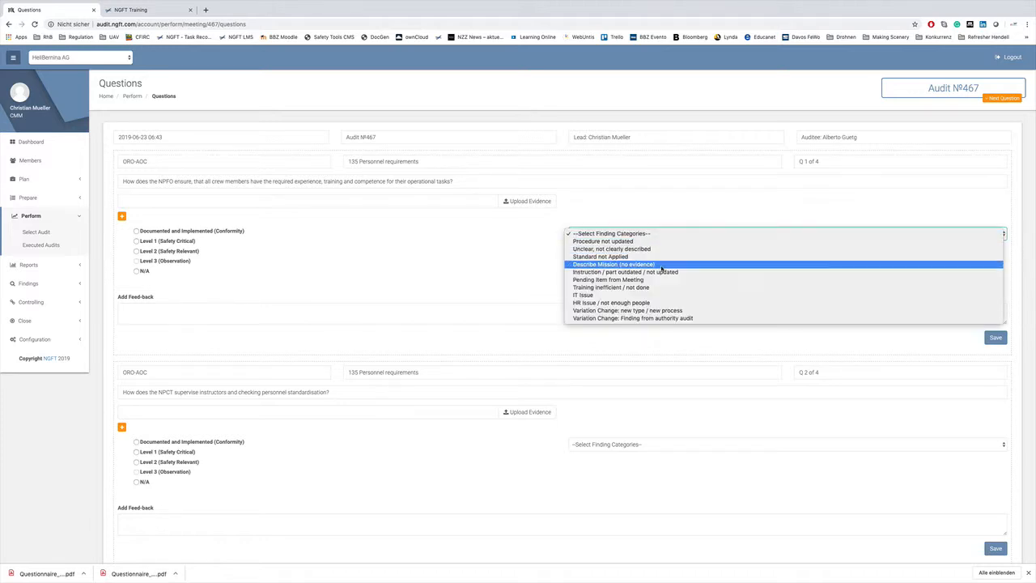
pyautogui.click(520, 259)
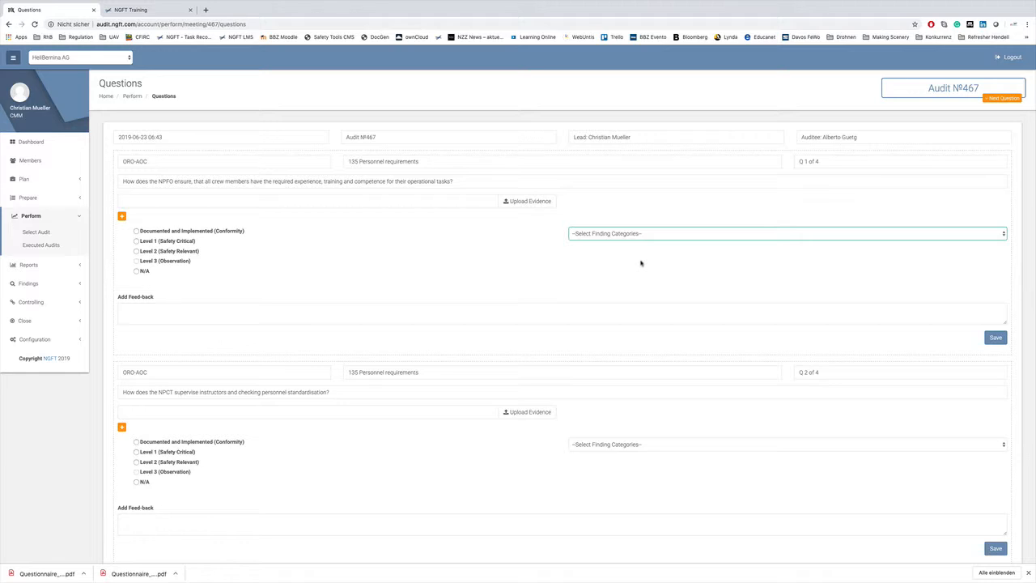
pyautogui.click(642, 233)
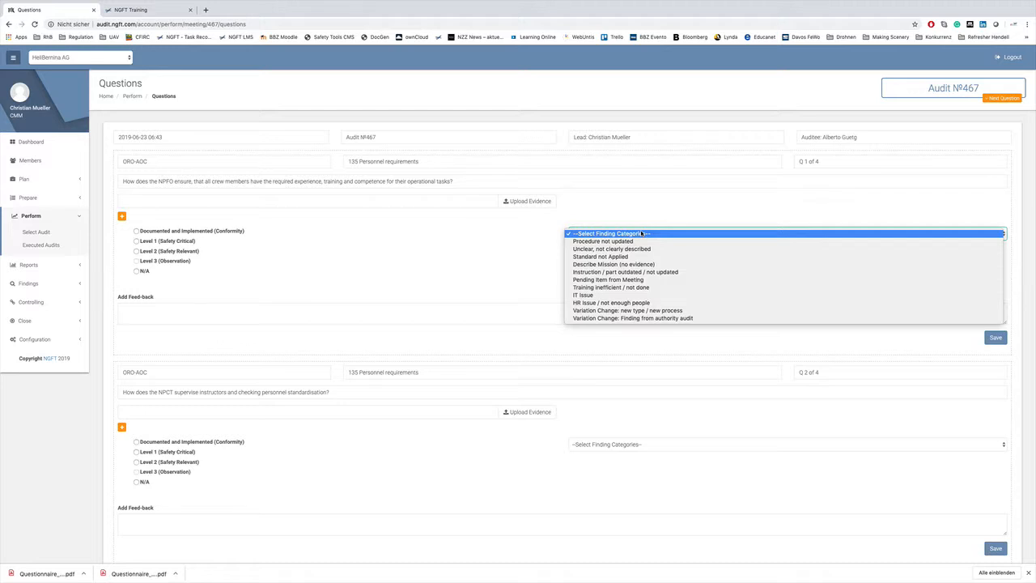
pyautogui.click(519, 256)
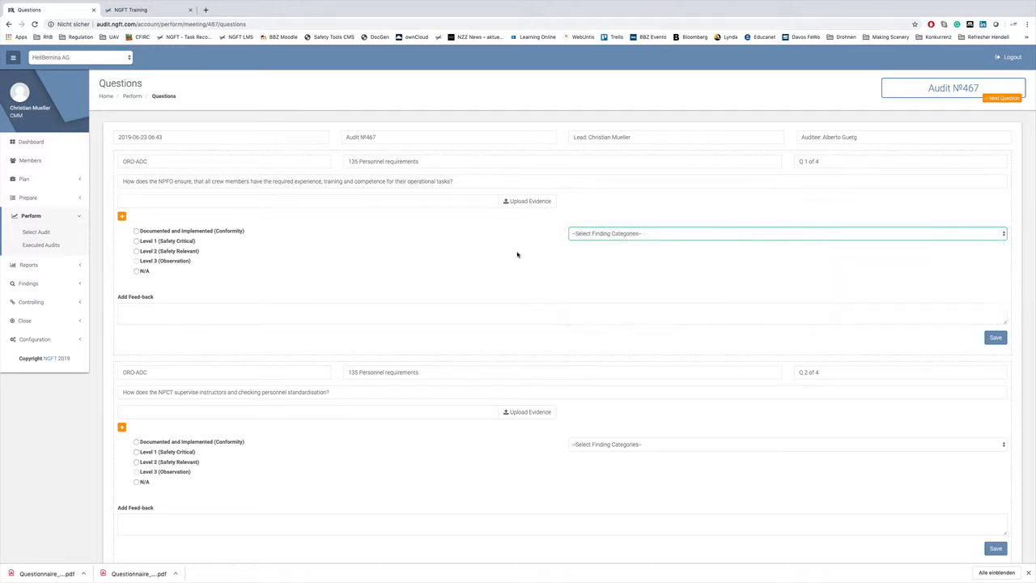
# - Rate question 1 as Level 2 (Safety Relevant) with the finding category Standard not Applied
pyautogui.click(136, 251)
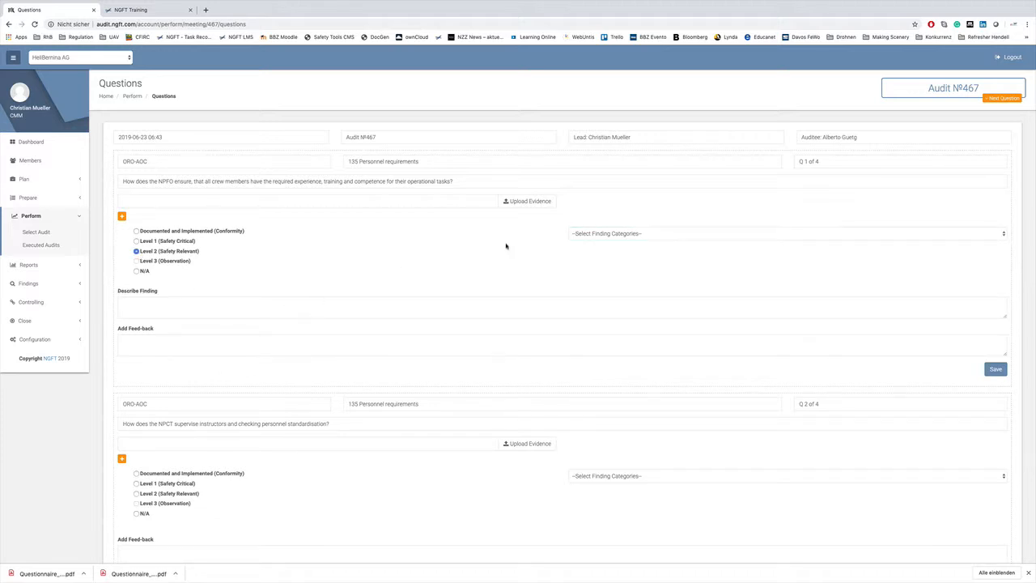
pyautogui.click(629, 234)
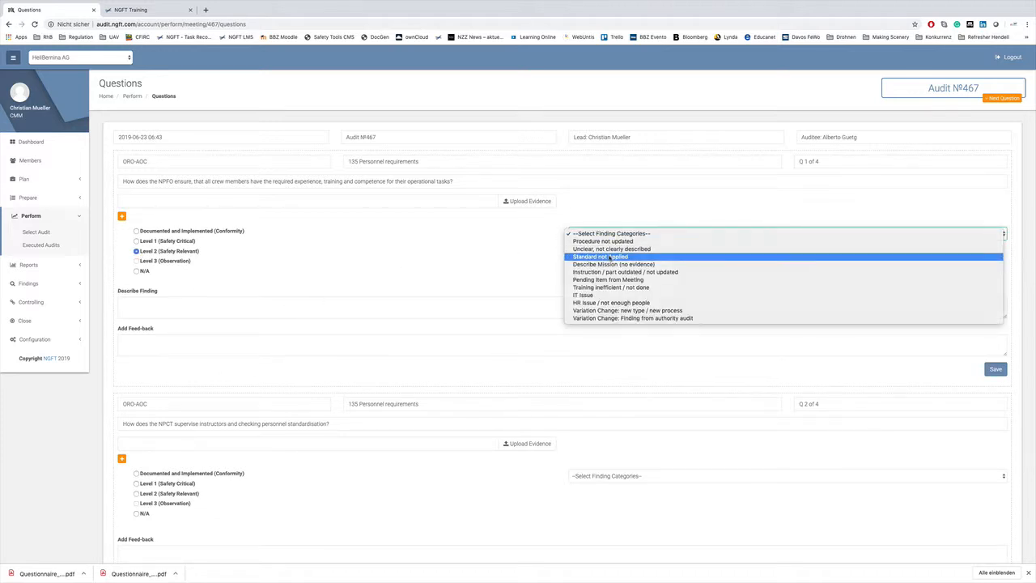
pyautogui.click(610, 257)
# - Describe the finding of question 1 as "This is not correct" and save the answer without feedback
pyautogui.click(327, 305)
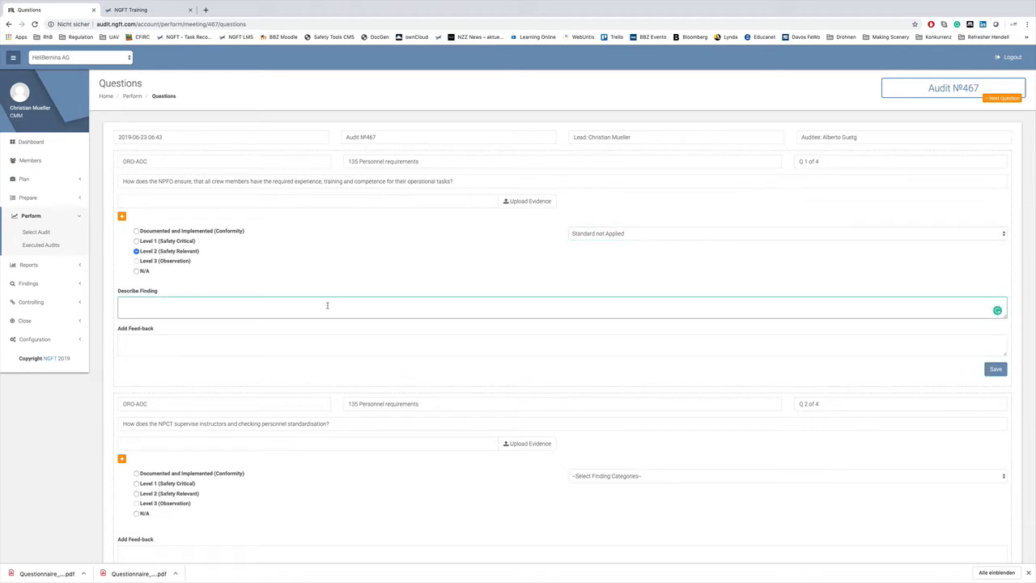
pyautogui.write('D')
pyautogui.write('This is not correct')
pyautogui.click(202, 346)
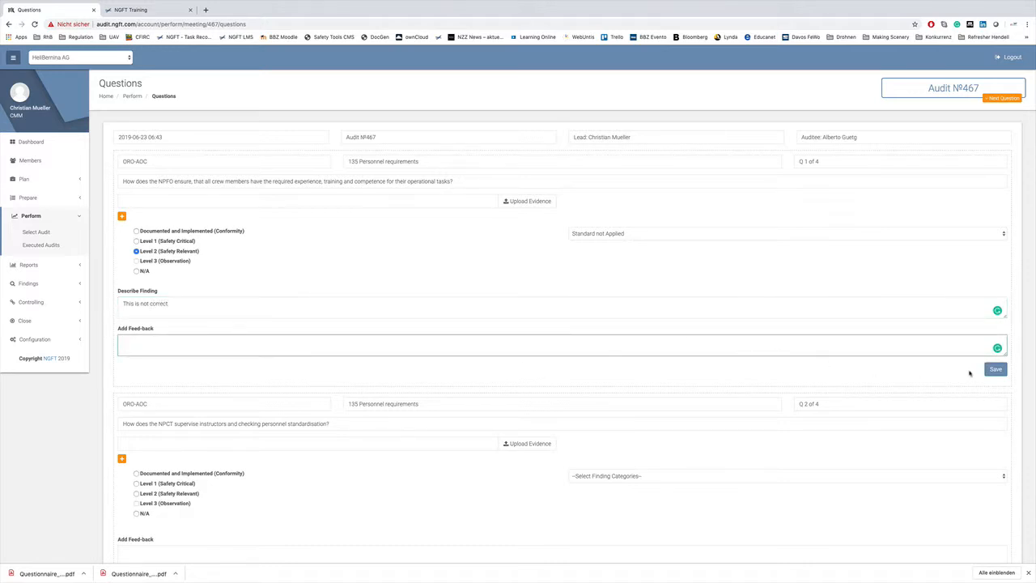
pyautogui.click(995, 369)
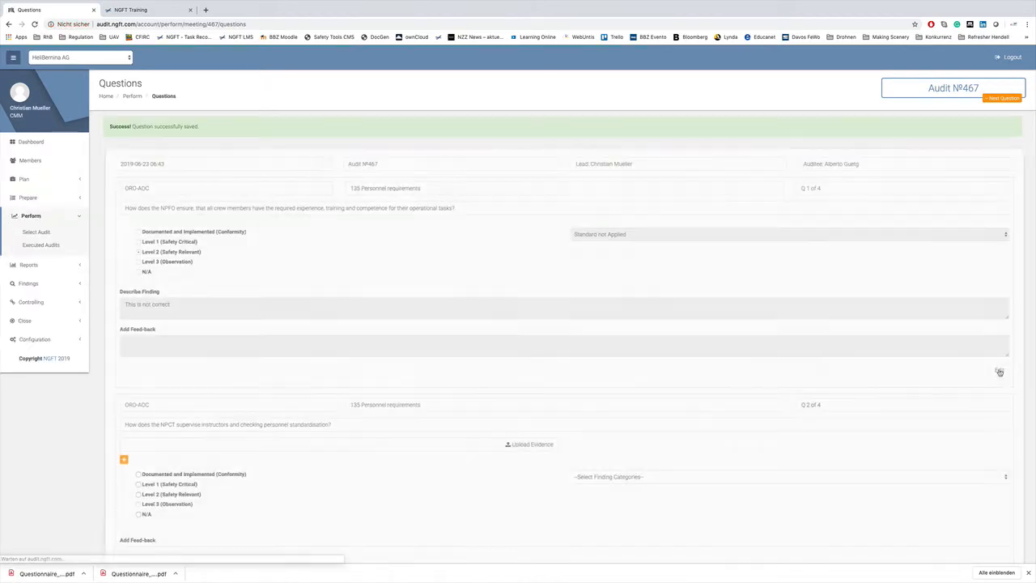
# - Answer question 2 as Documented and Implemented (Conformity) and save it
pyautogui.scroll(-5, 722, 336)
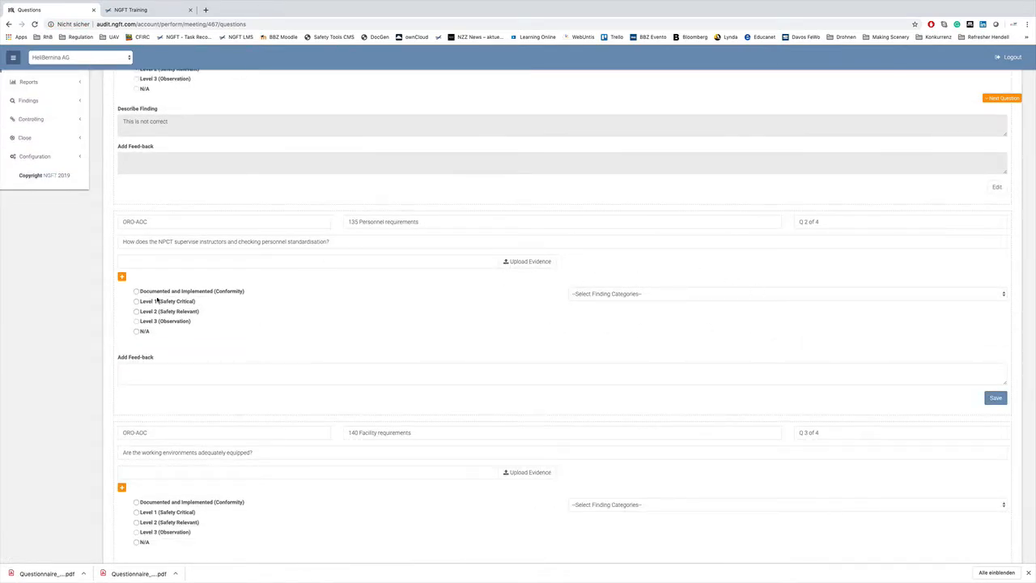
pyautogui.click(996, 398)
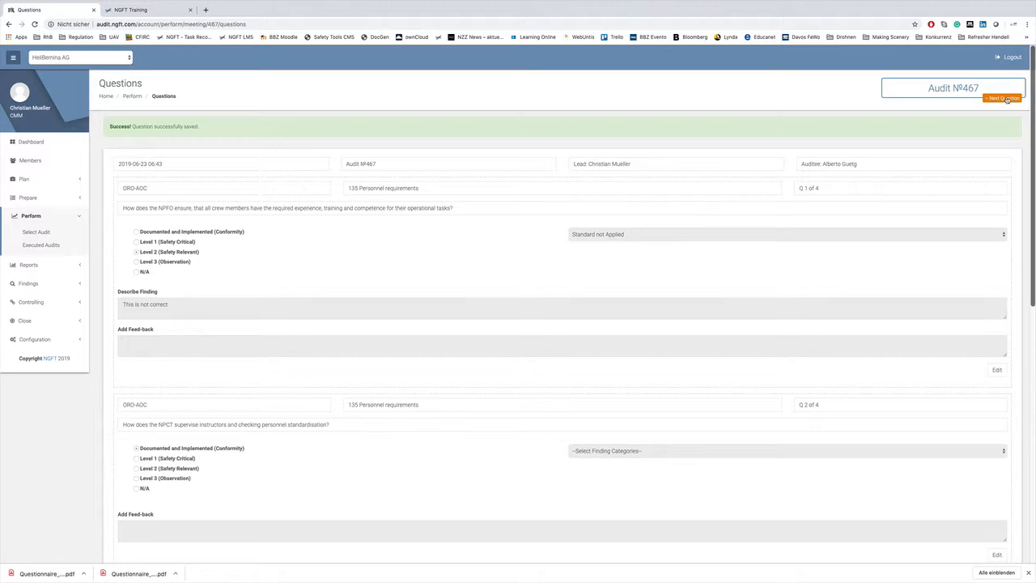
# - Answer question 3 as Documented and Implemented (Conformity) plus Level 3 (Observation), describe the observation as "This could be improved", and save it
pyautogui.click(1004, 98)
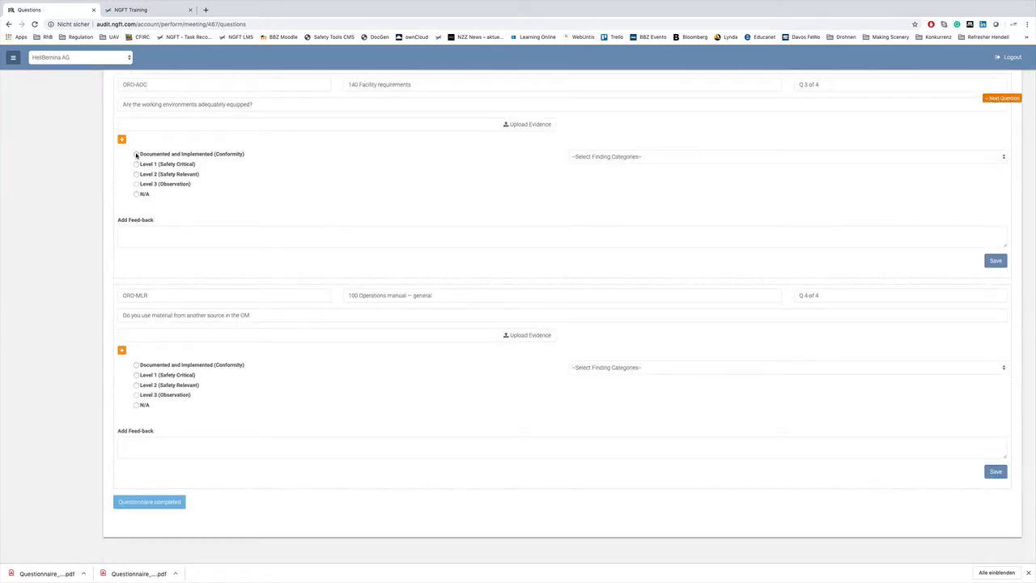
pyautogui.click(137, 155)
pyautogui.click(137, 185)
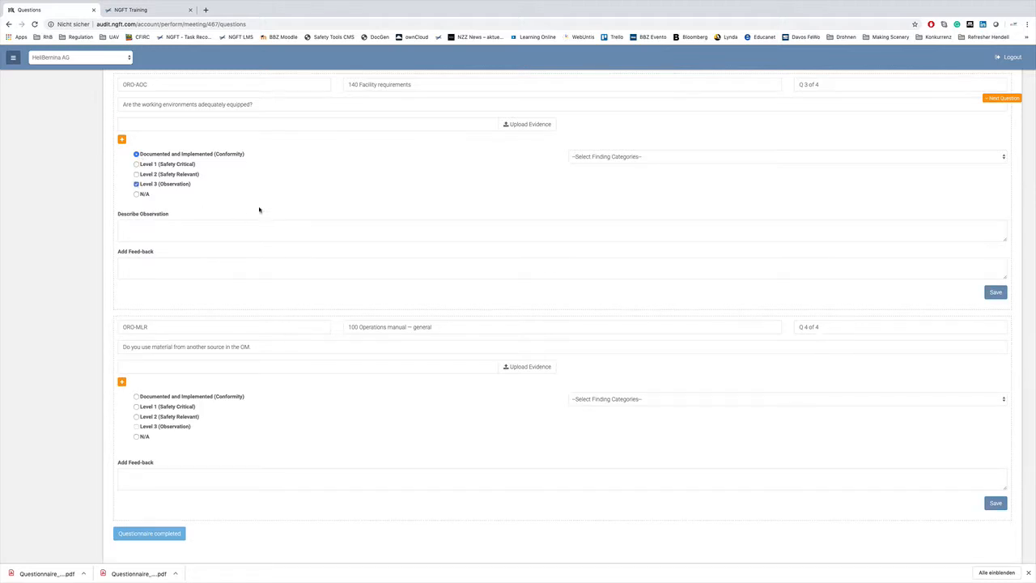
pyautogui.click(195, 230)
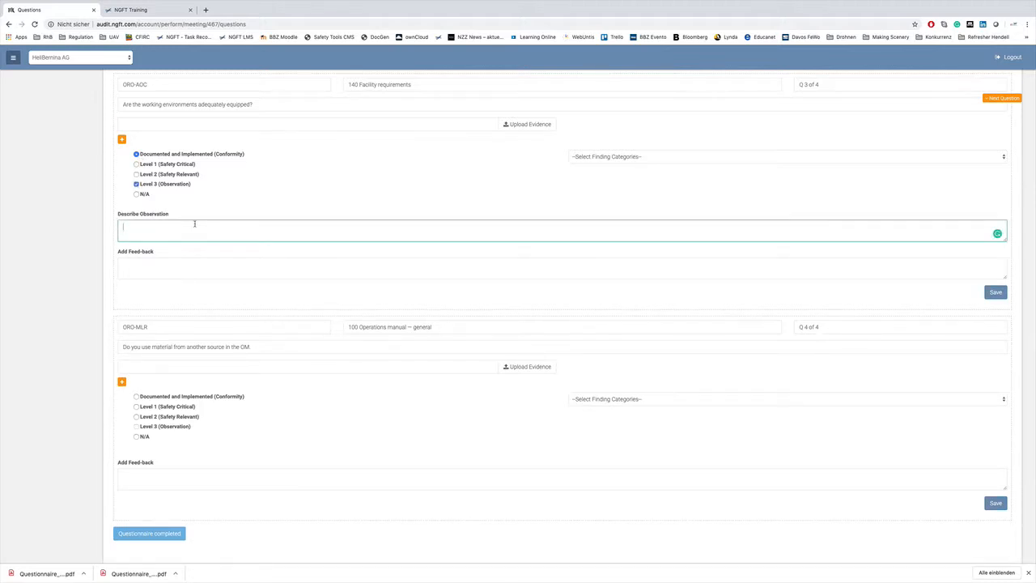
pyautogui.write('This could be improved')
pyautogui.click(995, 292)
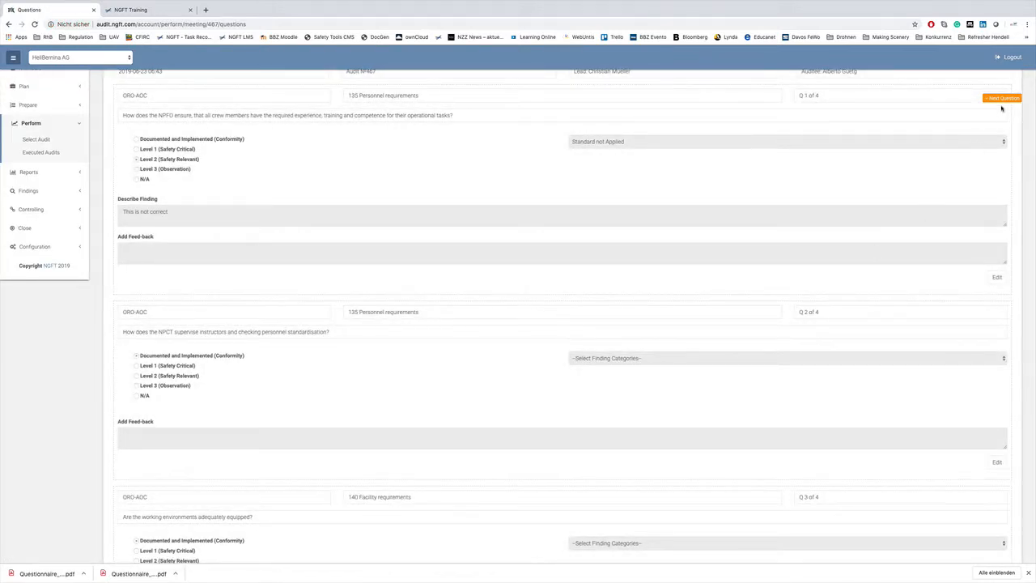
# - Answer question 4 as Documented and Implemented (Conformity) and save it
pyautogui.click(1002, 99)
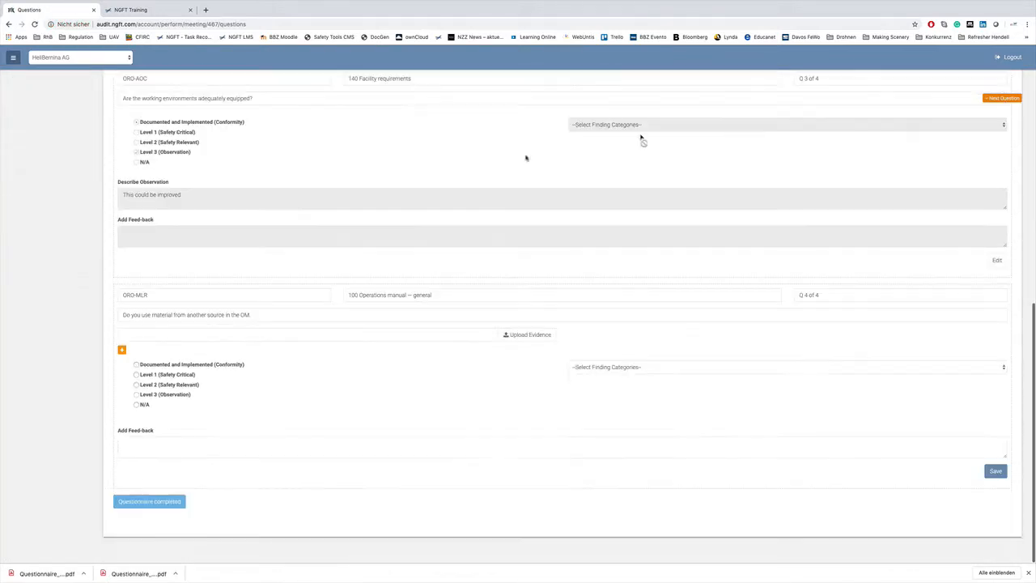
pyautogui.click(136, 365)
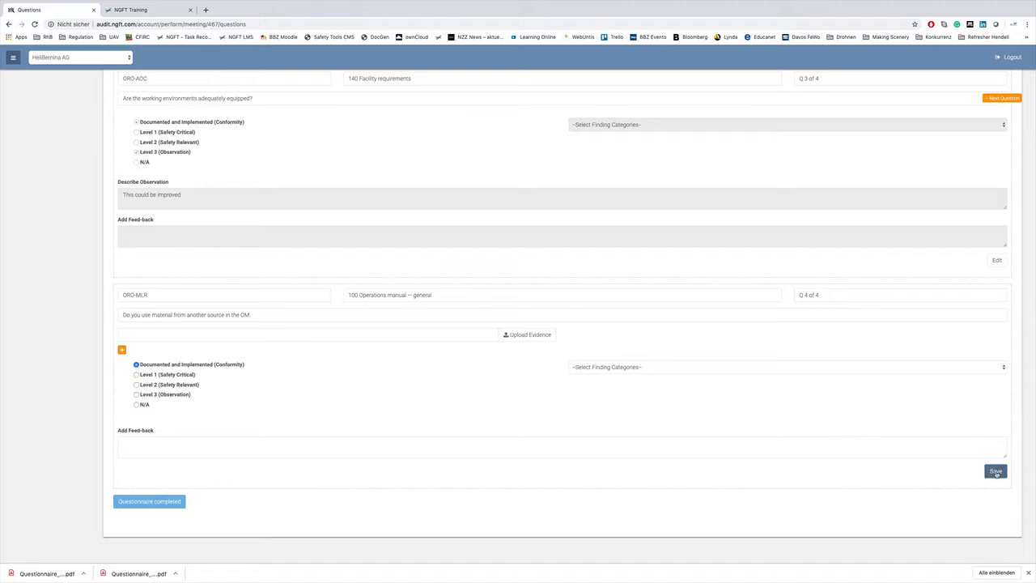
pyautogui.click(996, 472)
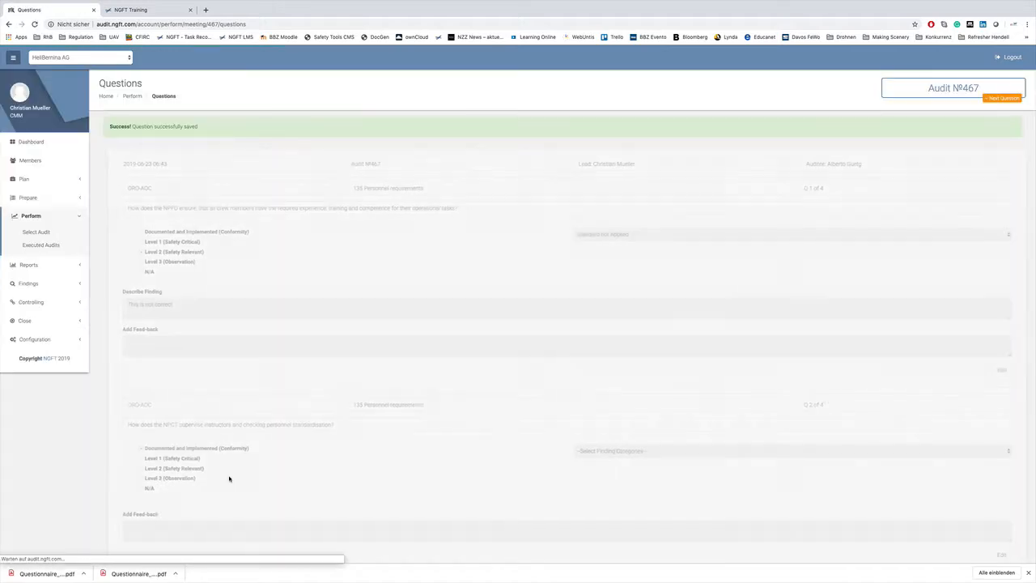
pyautogui.click(1005, 98)
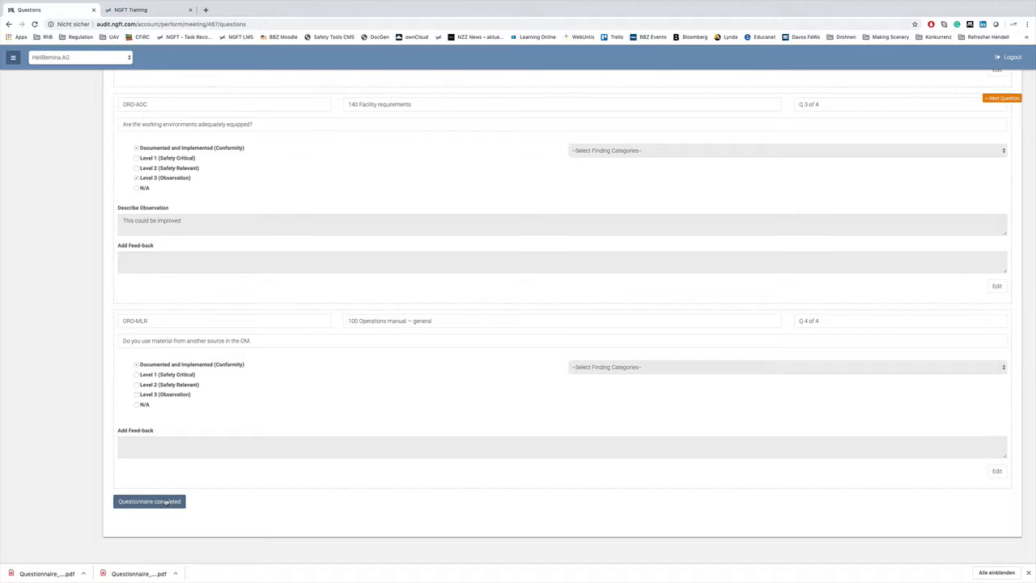
# - Reopen question 3 for editing, attach Bildschirmfoto 2018-06-17 um 08.21.39.png from the Schreibtisch folder as evidence, and save the answer
pyautogui.scroll(1, 264, 494)
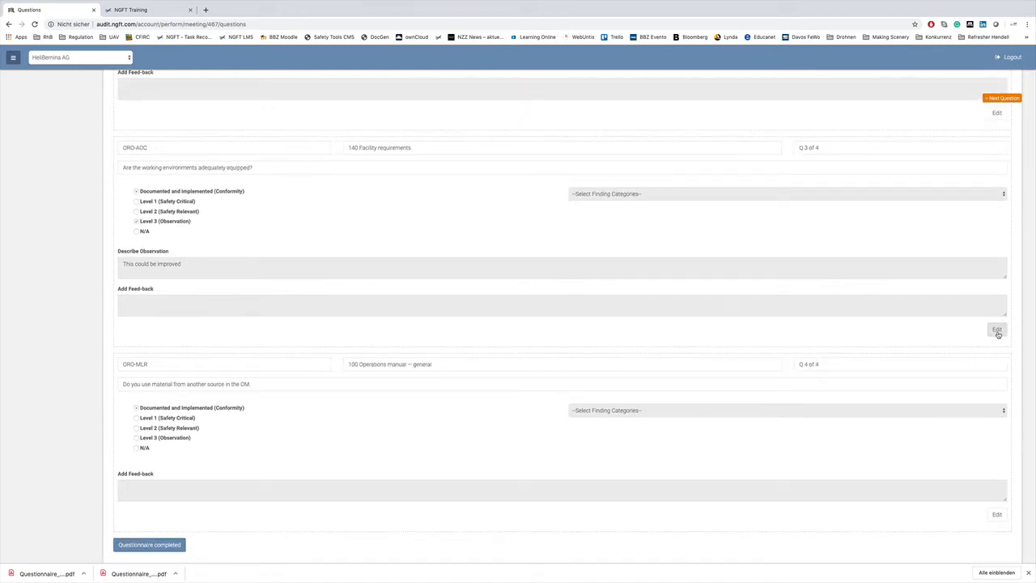
pyautogui.click(997, 330)
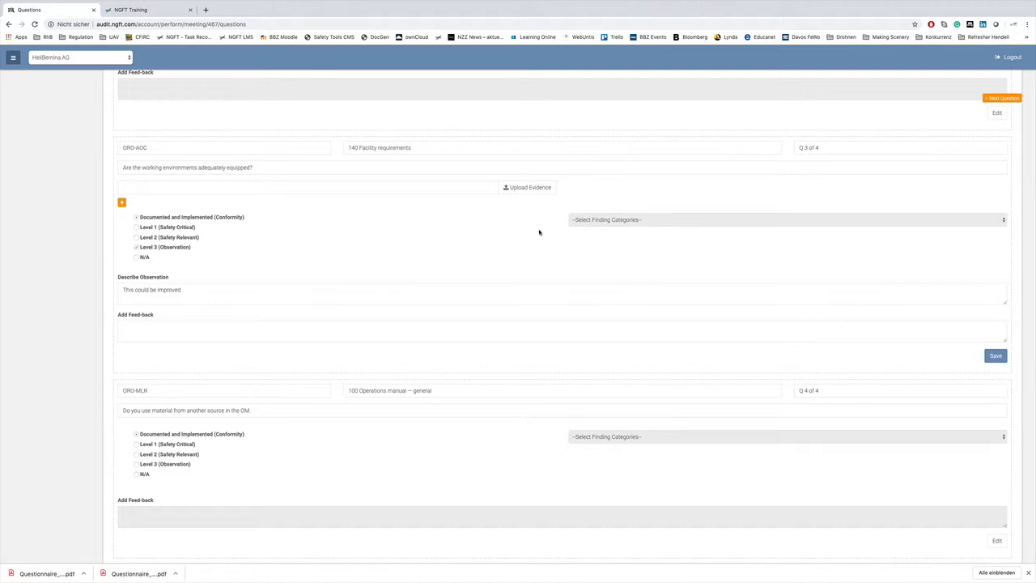
pyautogui.click(539, 188)
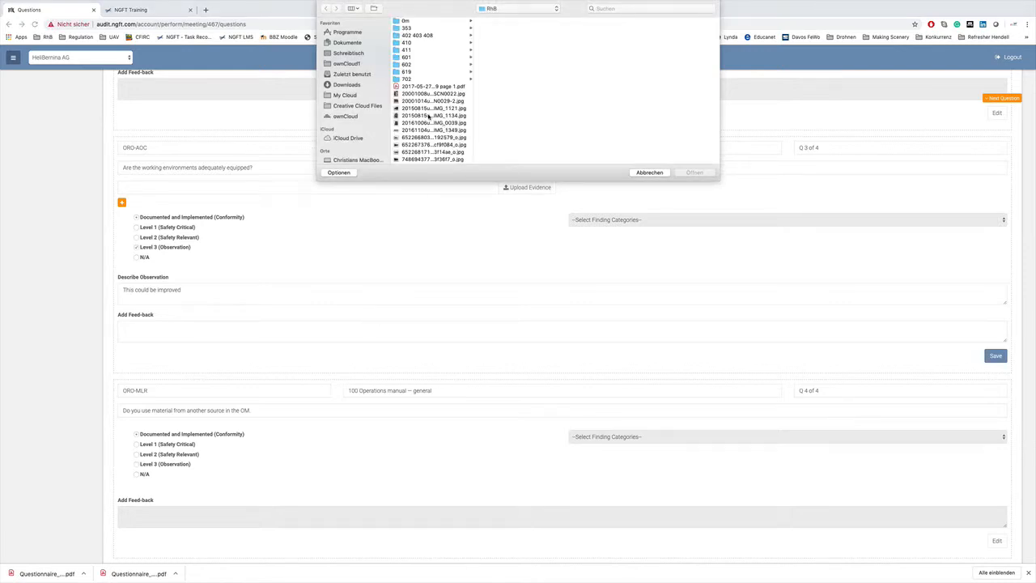
pyautogui.scroll(-10, 429, 116)
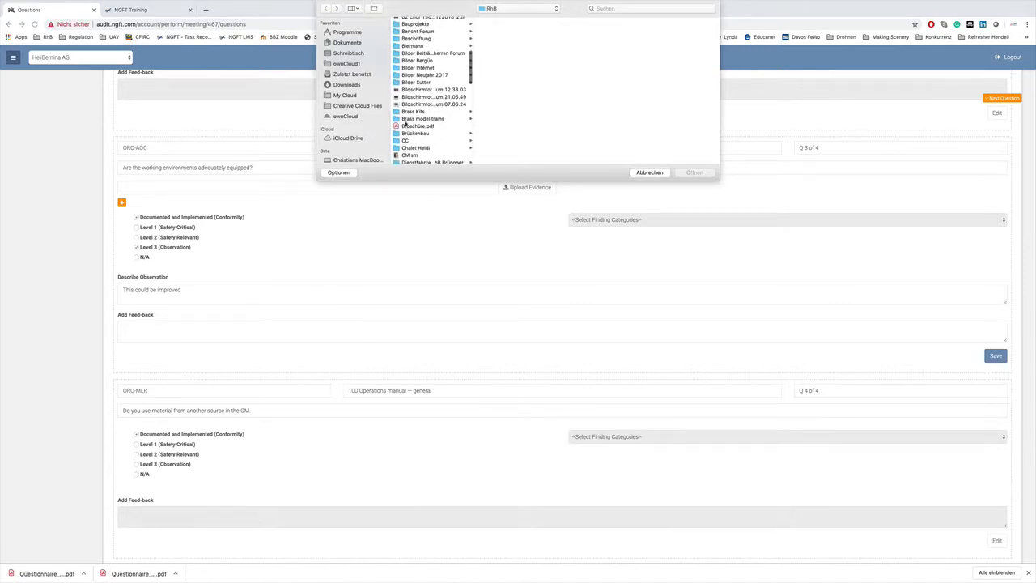
pyautogui.click(349, 53)
pyautogui.click(429, 138)
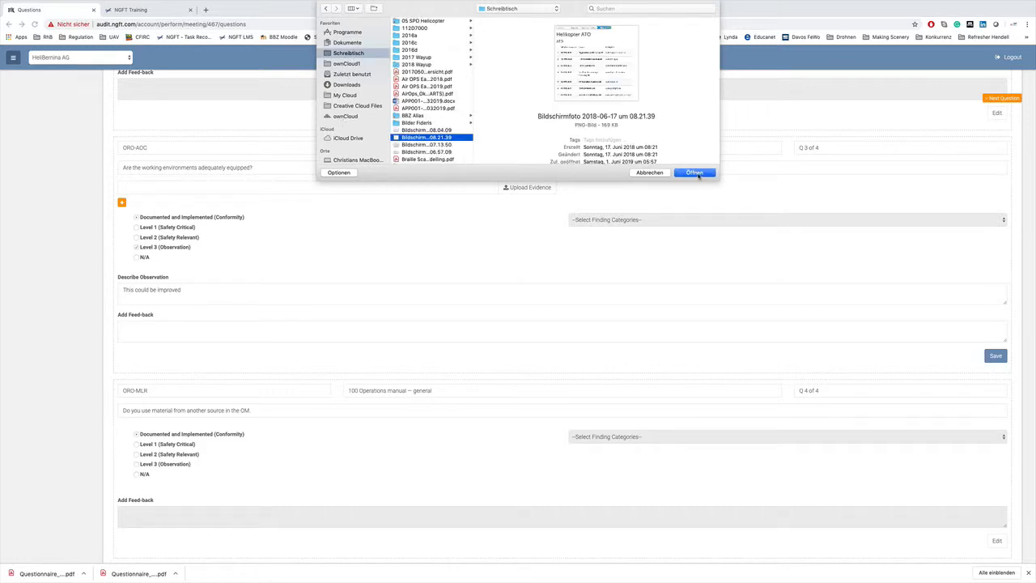
pyautogui.click(698, 173)
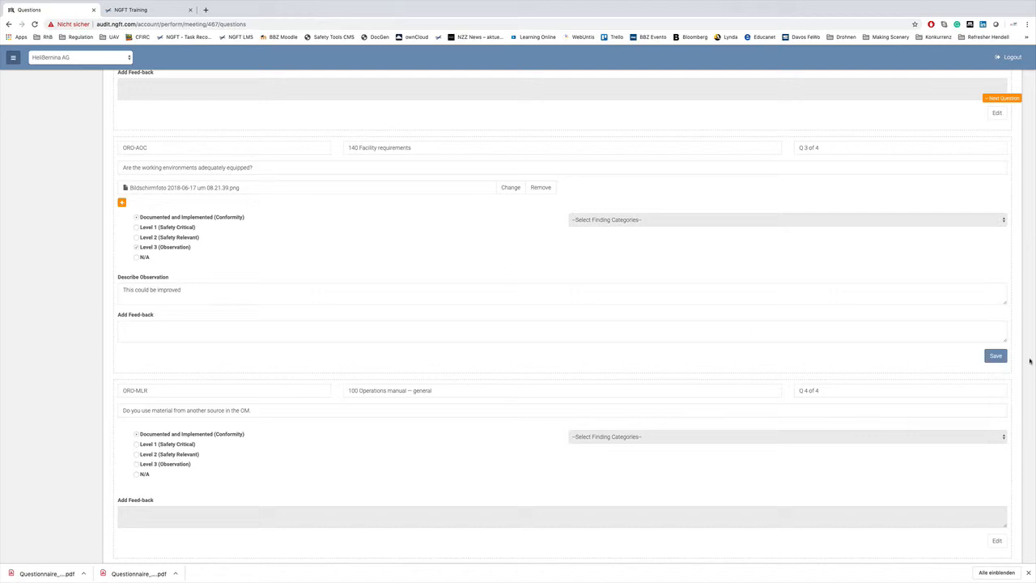
pyautogui.click(995, 357)
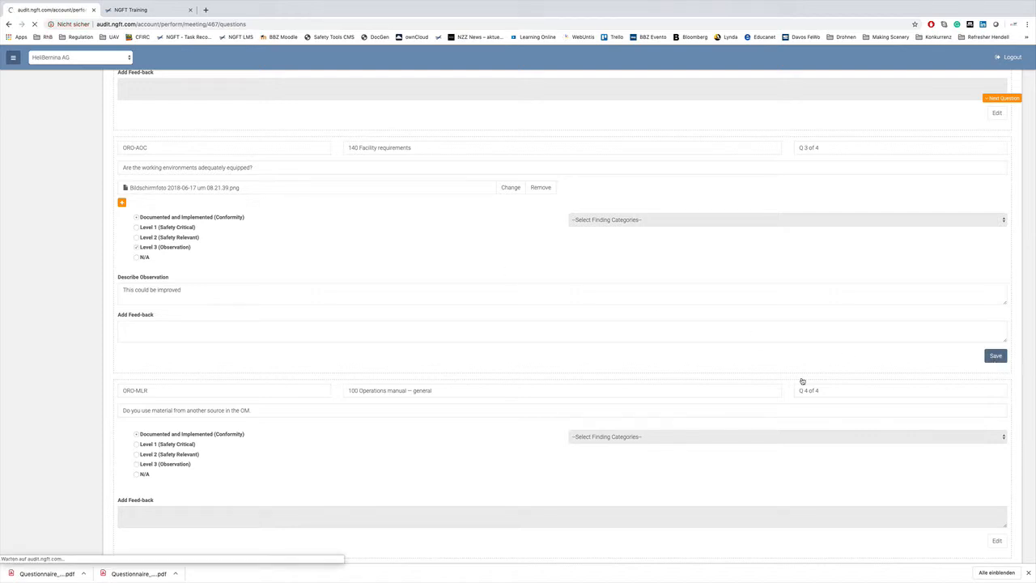
# - Mark the questionnaire as completed and start the closing meeting of audit 467/2019
pyautogui.scroll(-10, 607, 315)
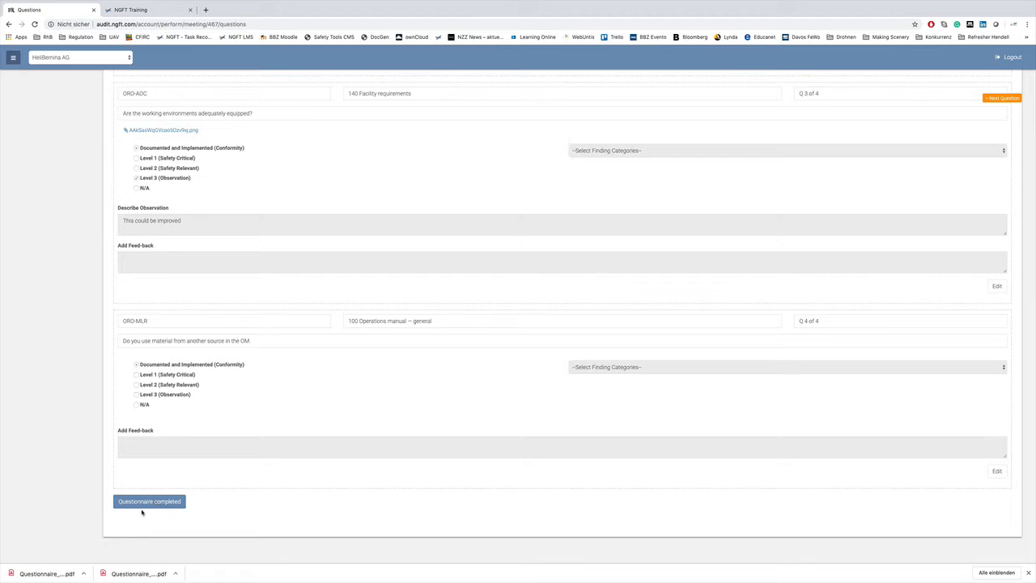
pyautogui.click(143, 501)
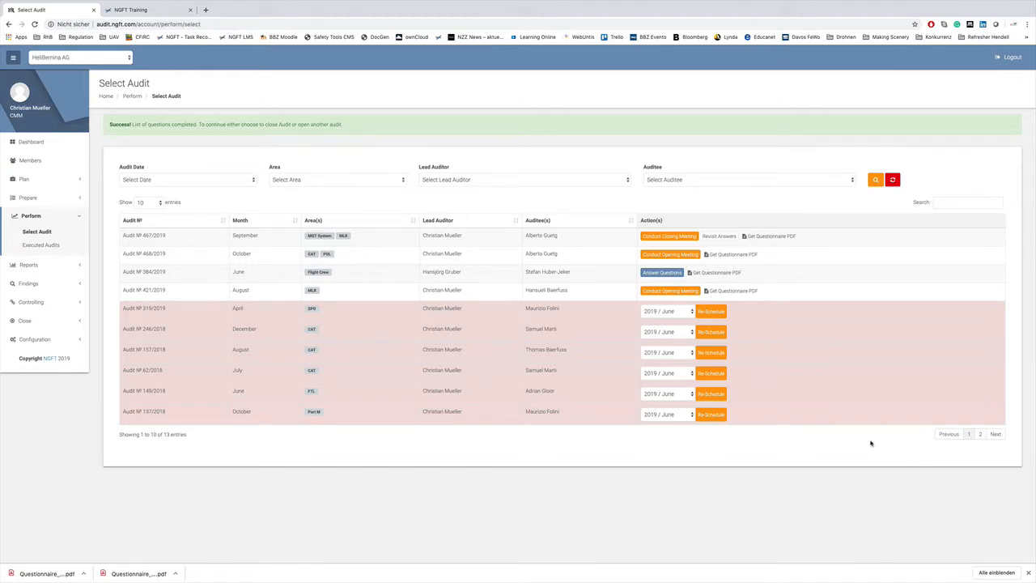
pyautogui.click(671, 236)
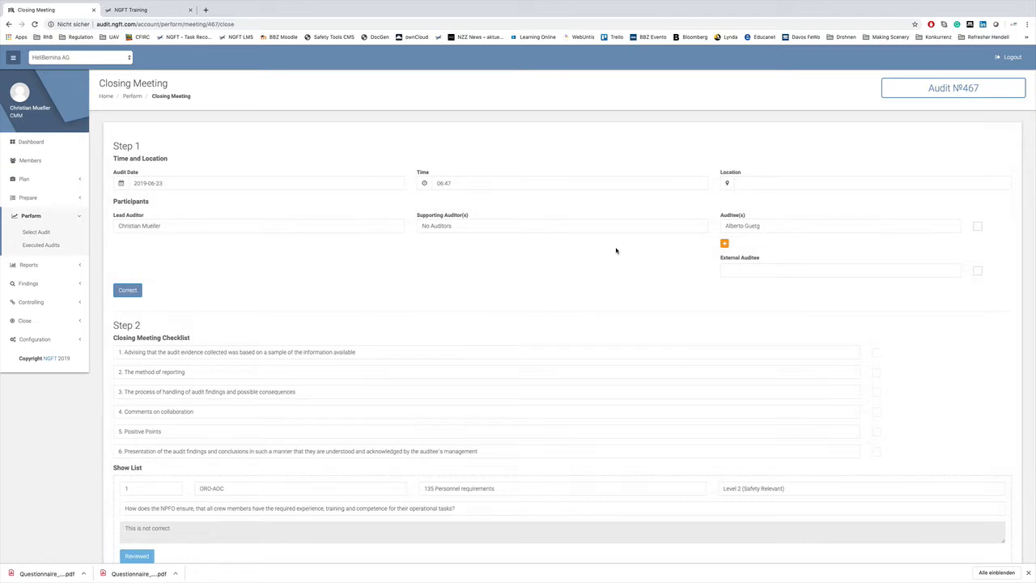
pyautogui.scroll(-3, 502, 311)
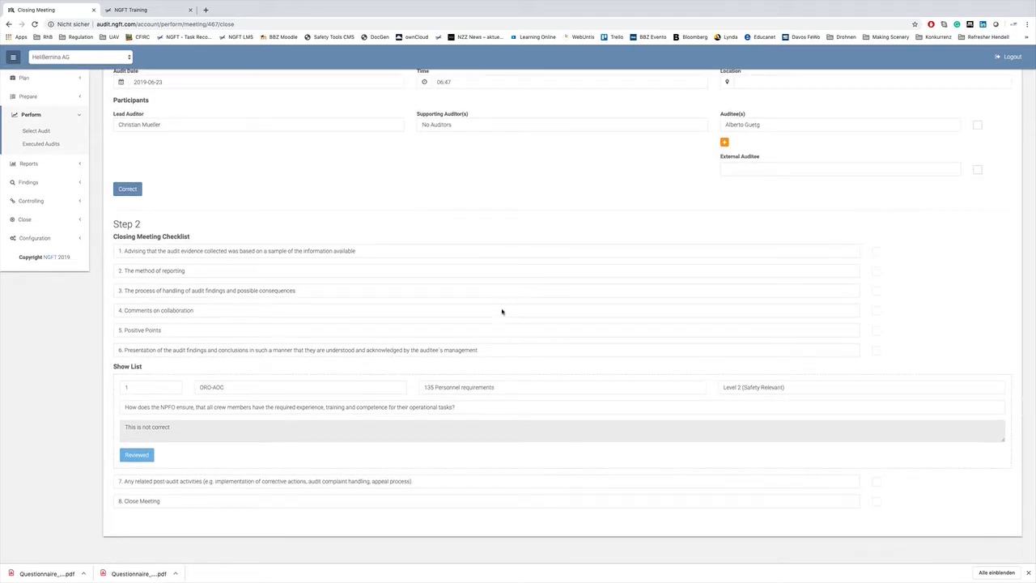
pyautogui.scroll(2, 502, 311)
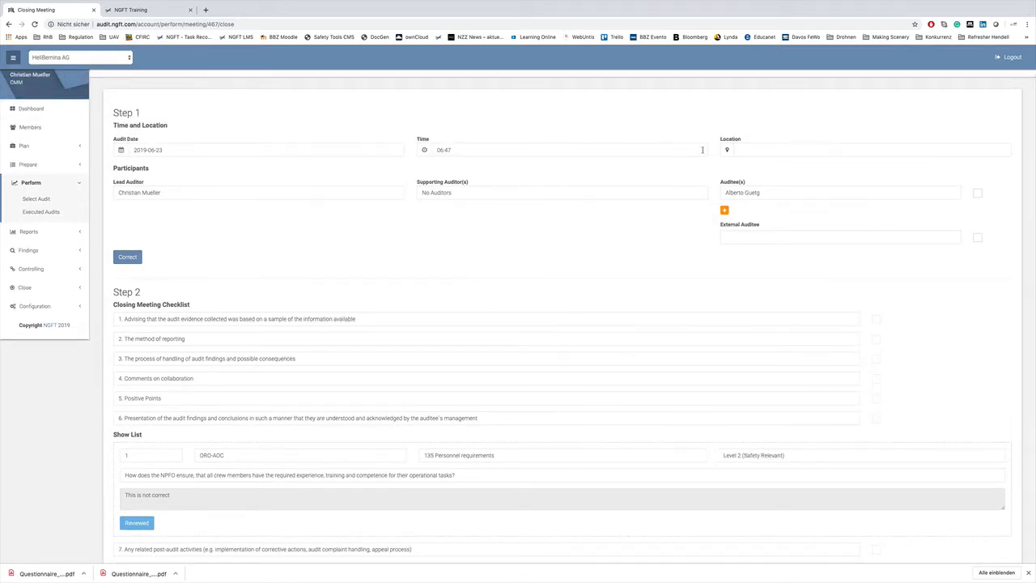
# - Set the closing meeting's location to Davos, mark the listed auditee as participating, and confirm Step 1 as correct
pyautogui.click(763, 151)
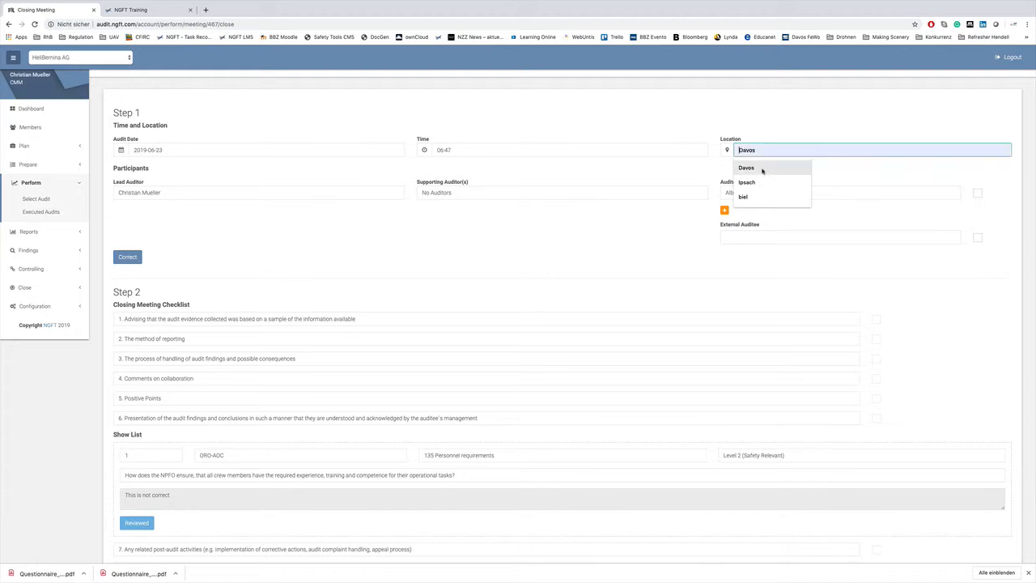
pyautogui.click(764, 168)
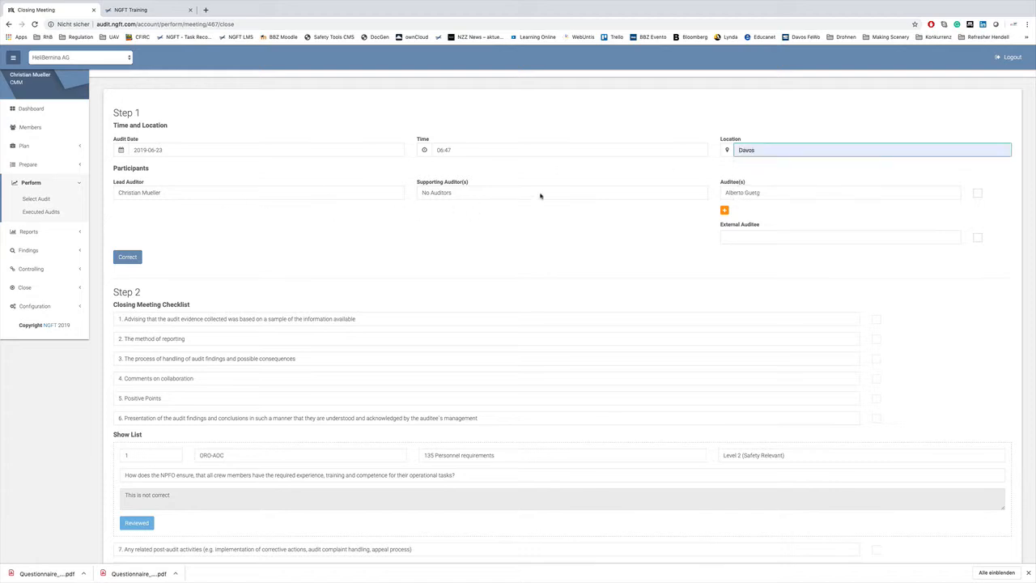
pyautogui.click(979, 194)
pyautogui.click(128, 257)
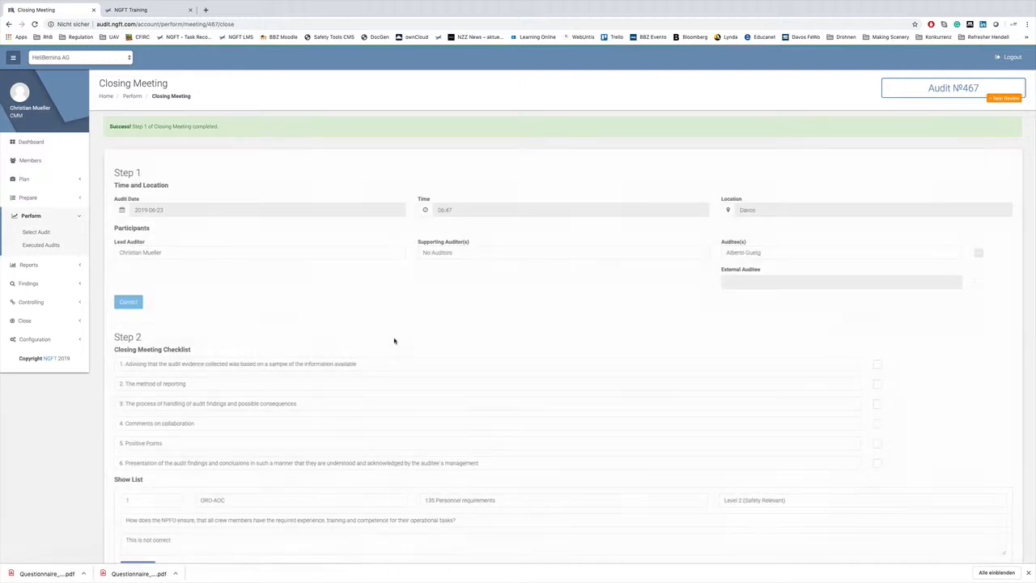
# - Check off items 1 to 5 of the closing meeting checklist, from the audit evidence advice through Positive Points
pyautogui.scroll(-2, 488, 359)
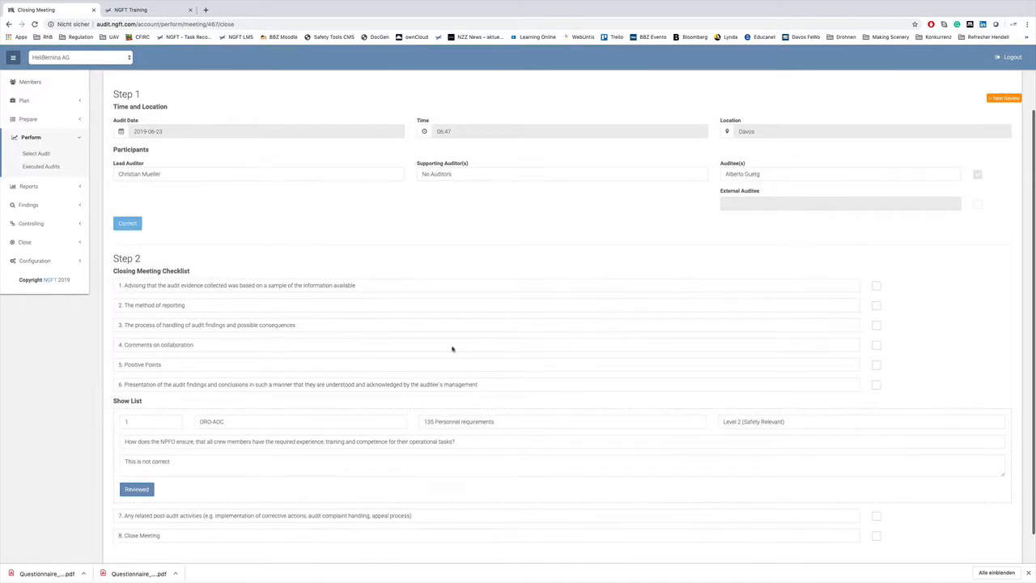
pyautogui.click(877, 288)
pyautogui.click(877, 306)
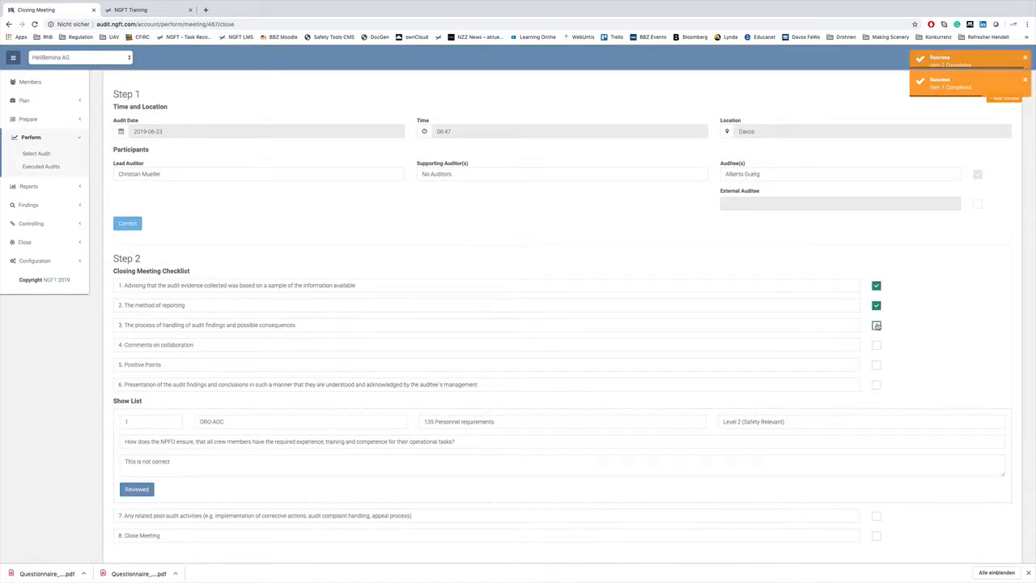
pyautogui.click(877, 325)
pyautogui.click(877, 346)
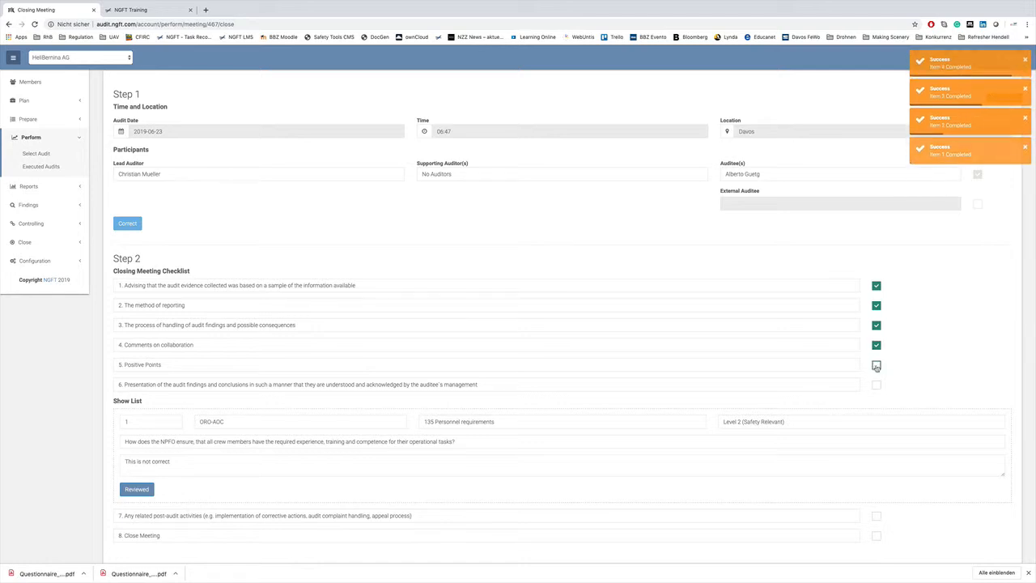
pyautogui.click(877, 365)
# - Mark the Level 2 finding in the list as reviewed and check off item 6, the presentation of the audit findings
pyautogui.scroll(-1, 891, 376)
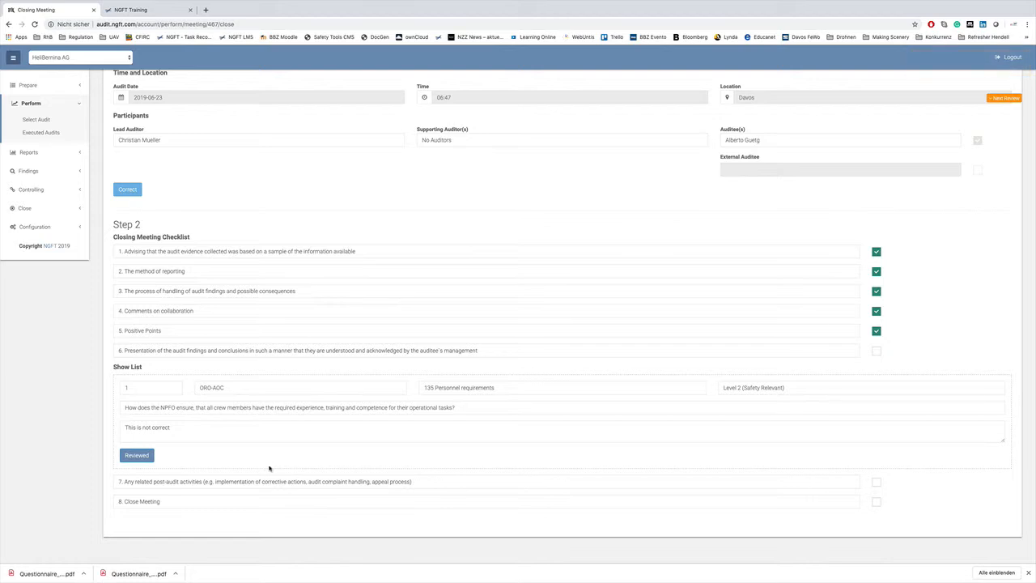
pyautogui.click(137, 455)
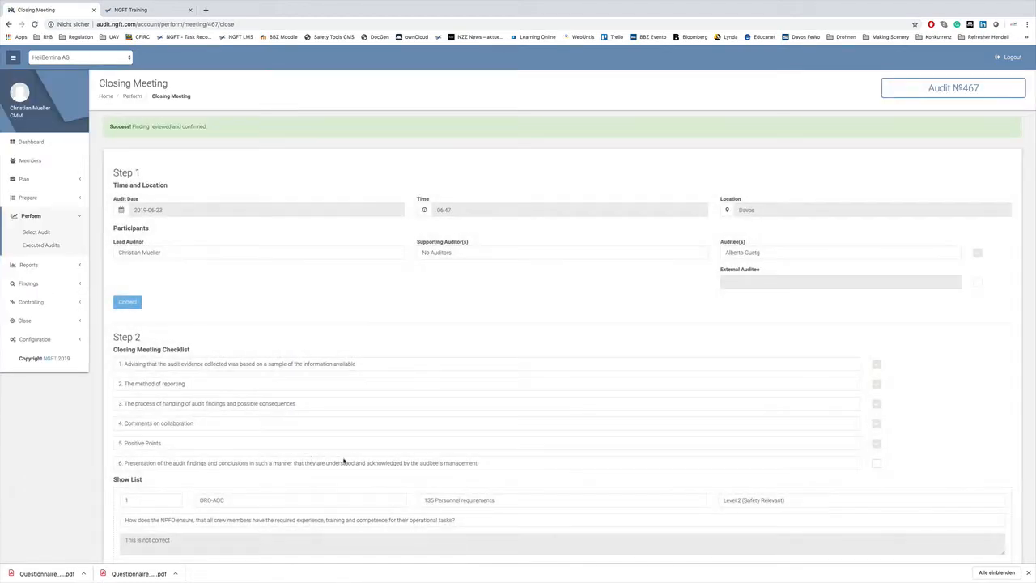
pyautogui.scroll(-1, 451, 460)
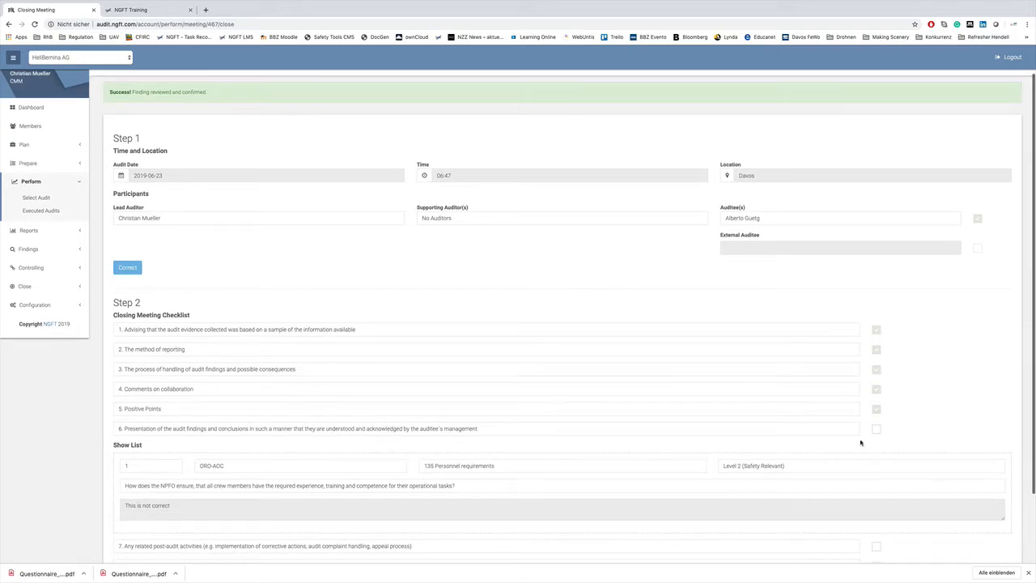
pyautogui.click(874, 432)
# - Check off item 7 (post-audit activities) and item 8 (Close Meeting), and mark the closing meeting as completed
pyautogui.scroll(-1, 874, 432)
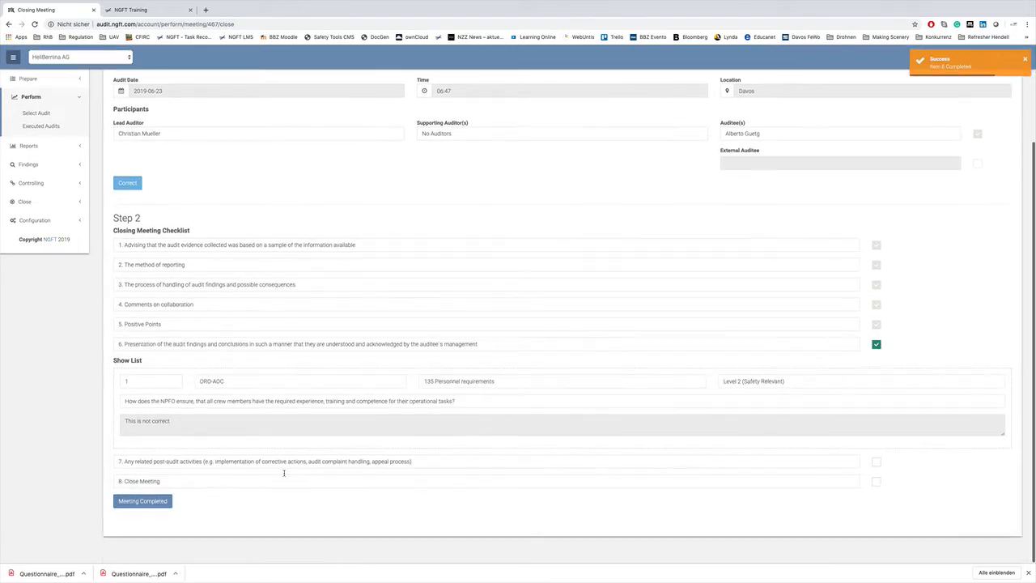
pyautogui.click(876, 463)
pyautogui.click(876, 482)
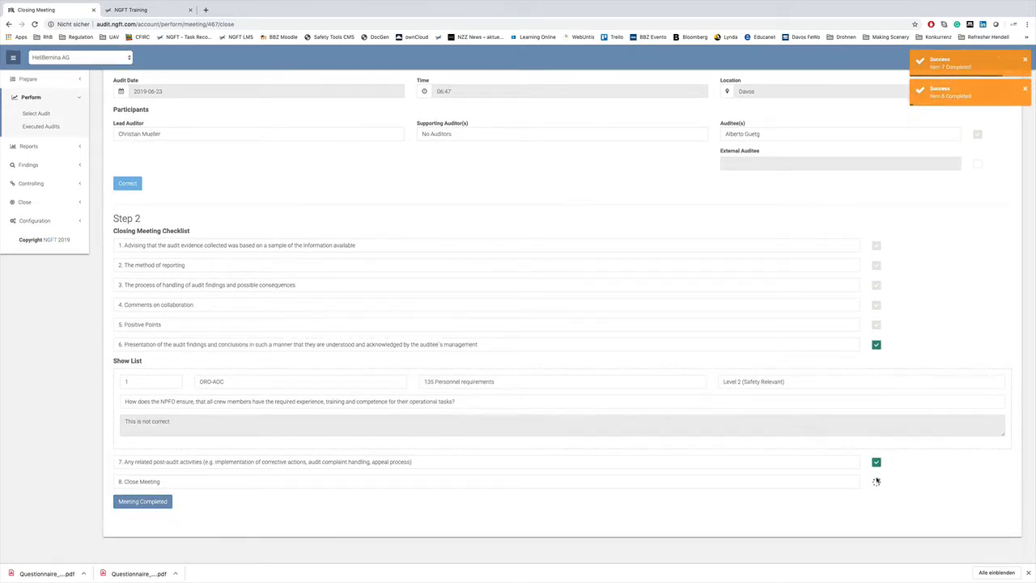
pyautogui.click(145, 503)
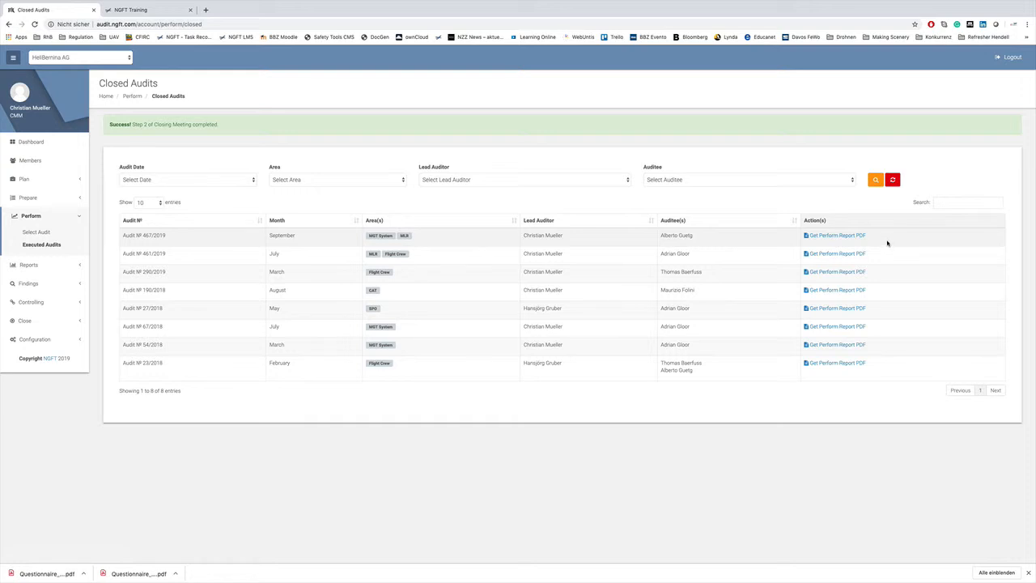
# - Download the perform report PDF of audit 467/2019 and open it to read through its pages
pyautogui.click(841, 236)
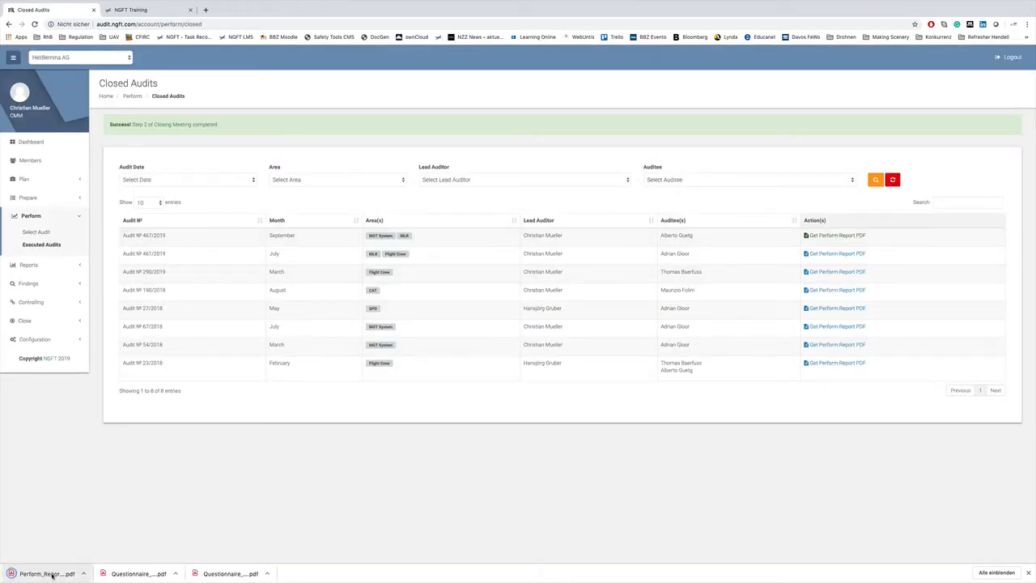
pyautogui.click(52, 575)
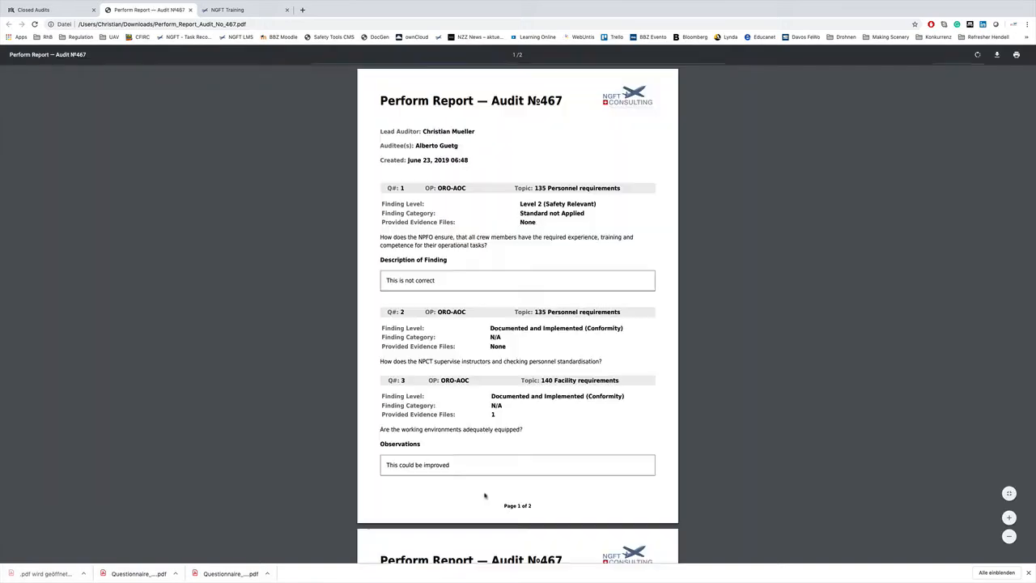
pyautogui.scroll(-3, 492, 490)
pyautogui.scroll(-2, 493, 490)
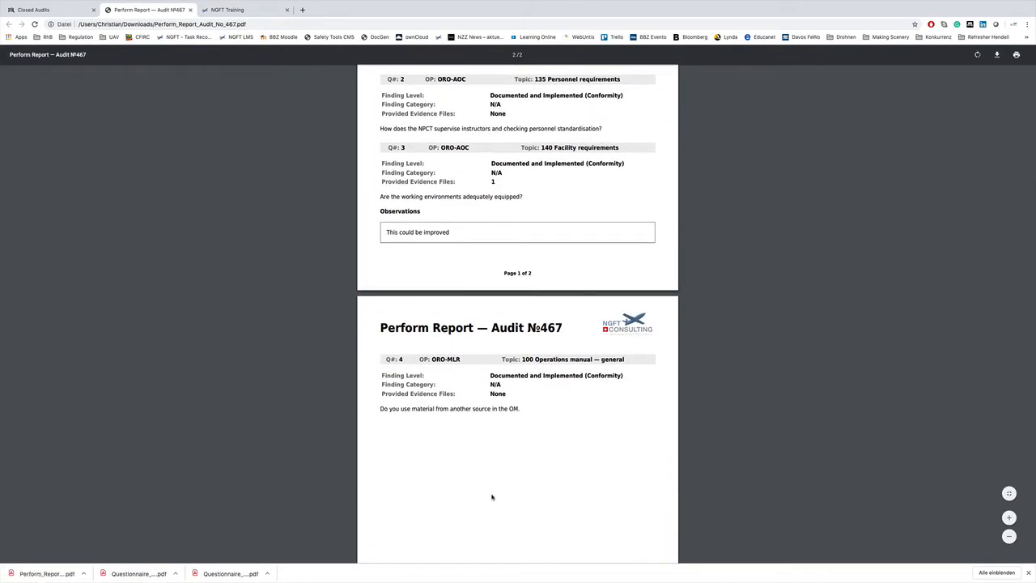
# - Return to the audit site, open the template selection for audit 467/2019 from the in-progress reports, and look through the available report templates
pyautogui.click(63, 11)
pyautogui.click(30, 234)
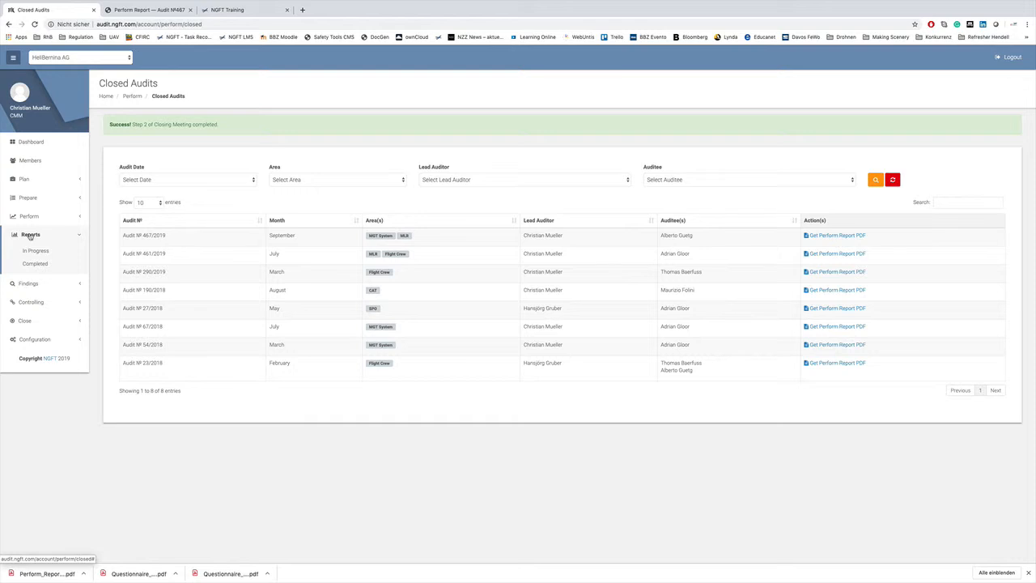
pyautogui.click(36, 250)
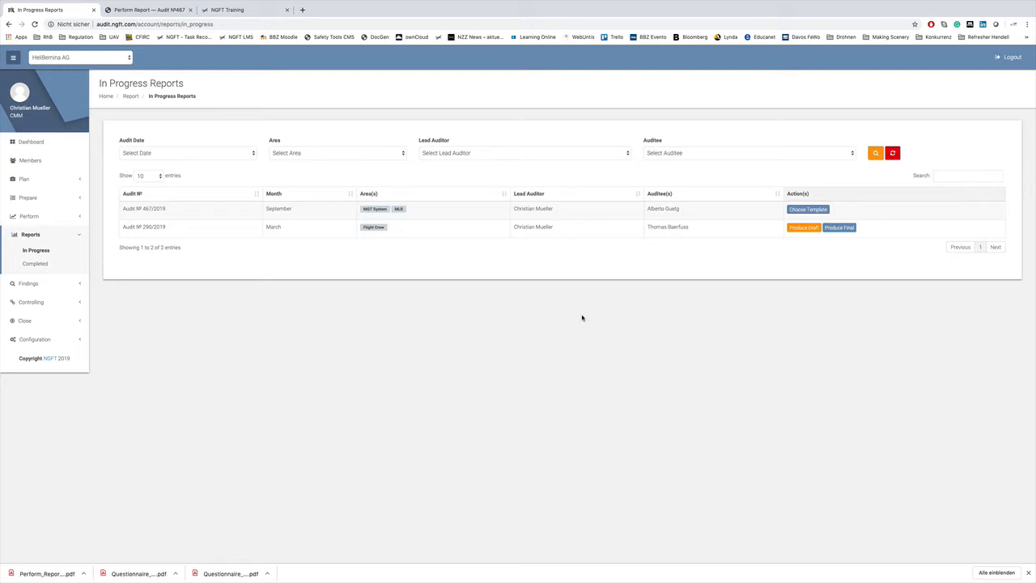
pyautogui.click(816, 212)
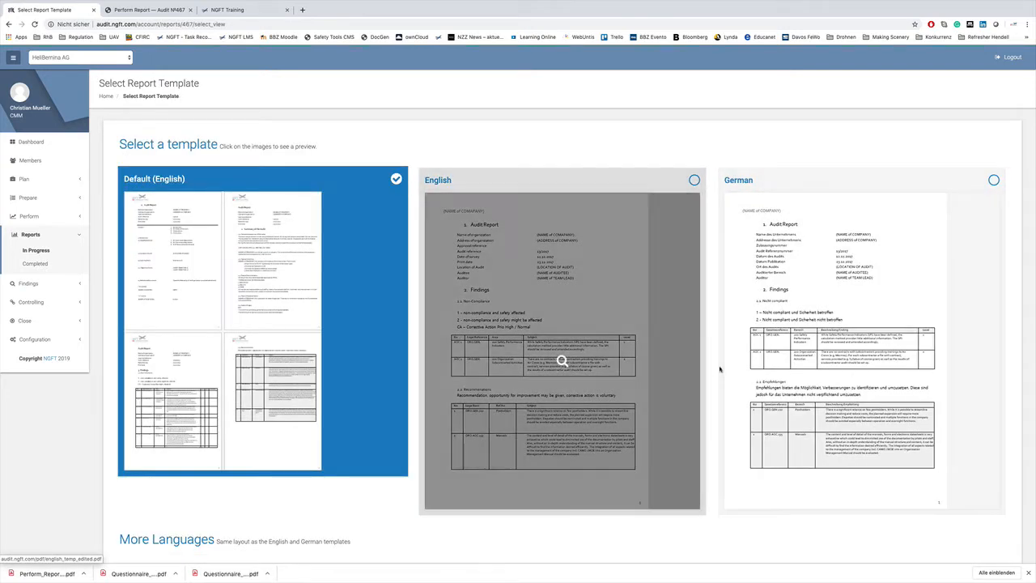
pyautogui.scroll(-3, 719, 368)
pyautogui.scroll(1, 718, 368)
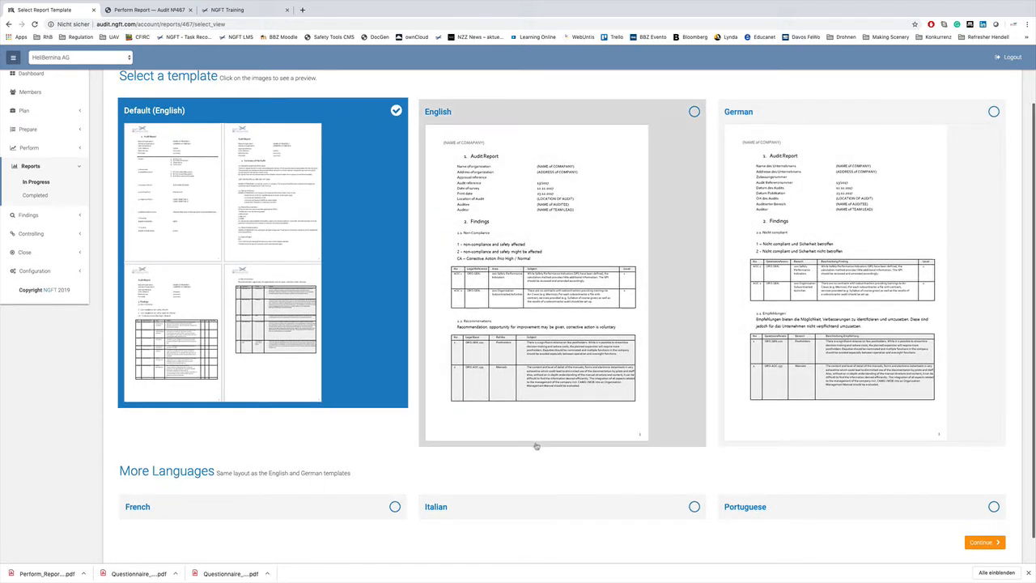
# - Preview the English report template, select it for audit 467/2019 and continue to the draft report
pyautogui.scroll(-1, 725, 485)
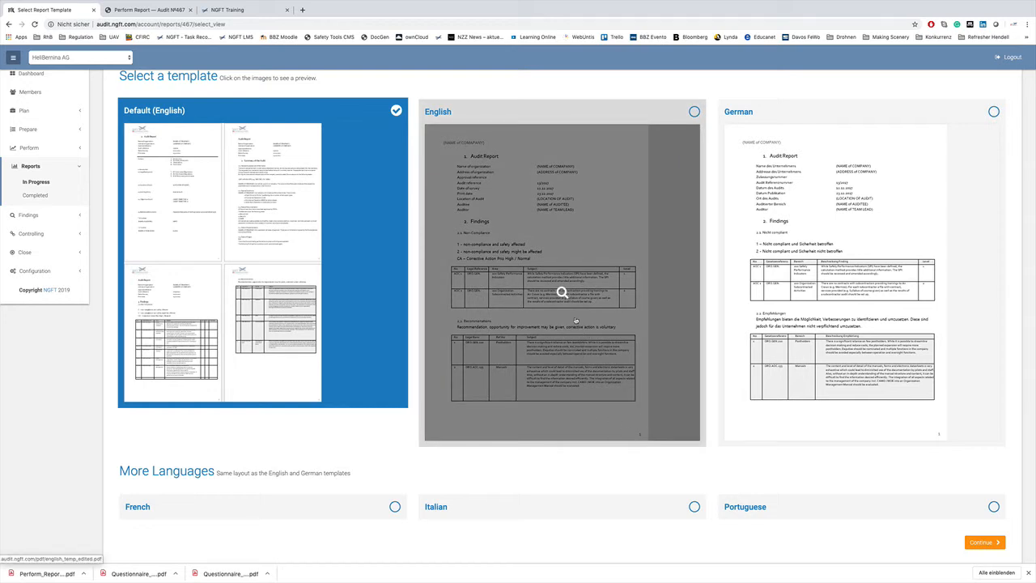
pyautogui.click(562, 291)
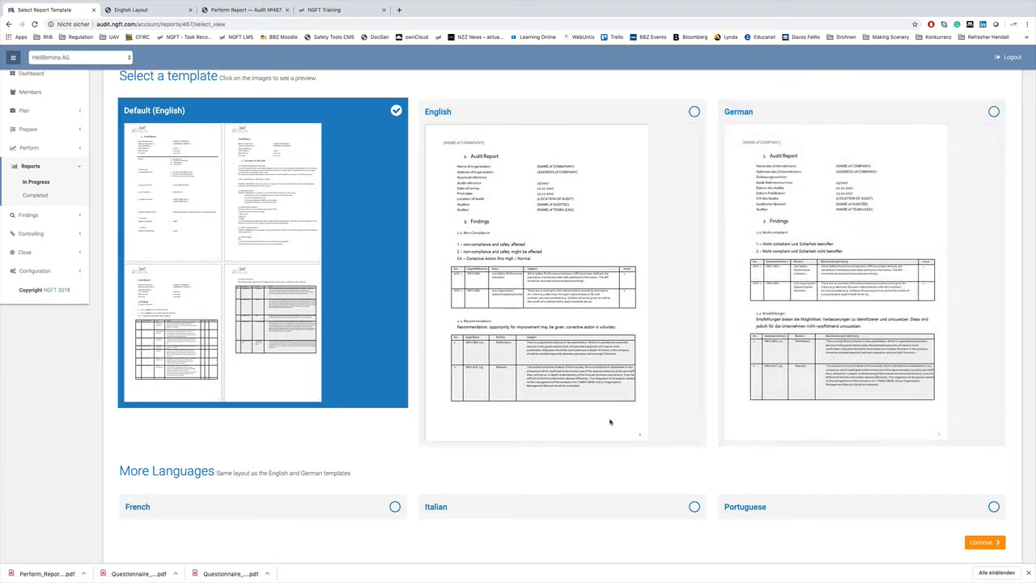
pyautogui.click(694, 111)
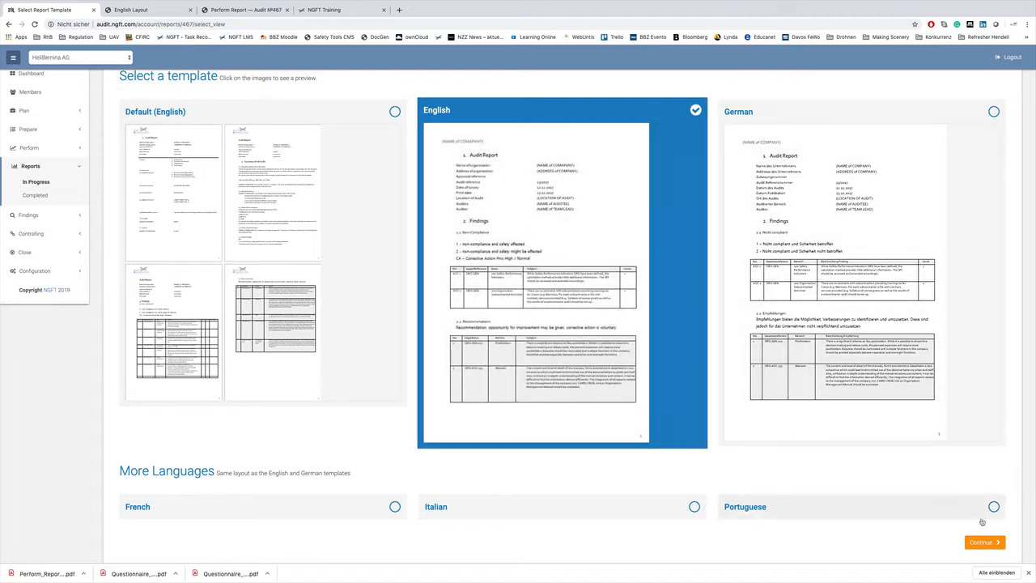
pyautogui.click(984, 543)
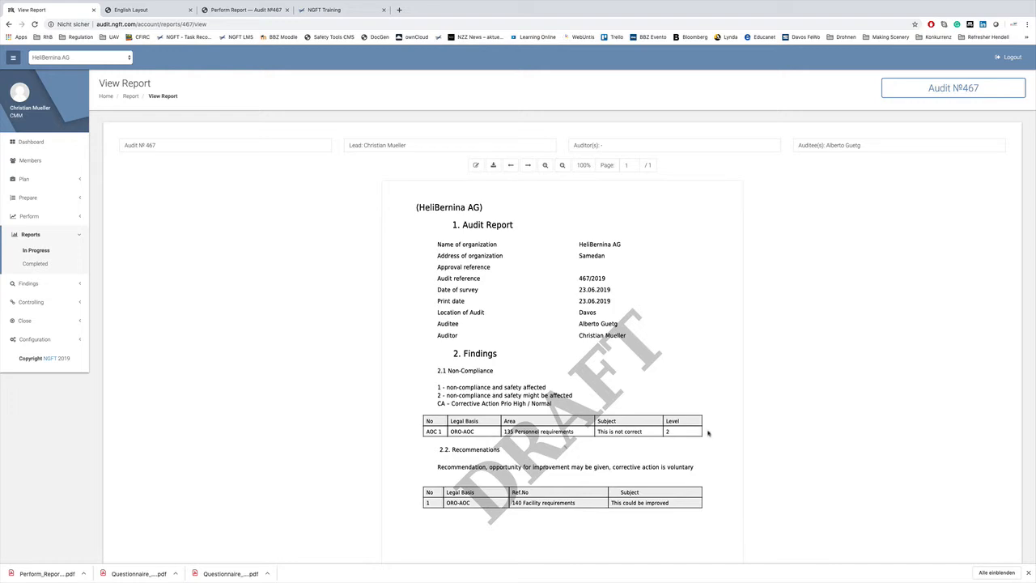
# - Open the draft report for editing, enter AOC as the approval reference in its header and save the report
pyautogui.scroll(-1, 708, 433)
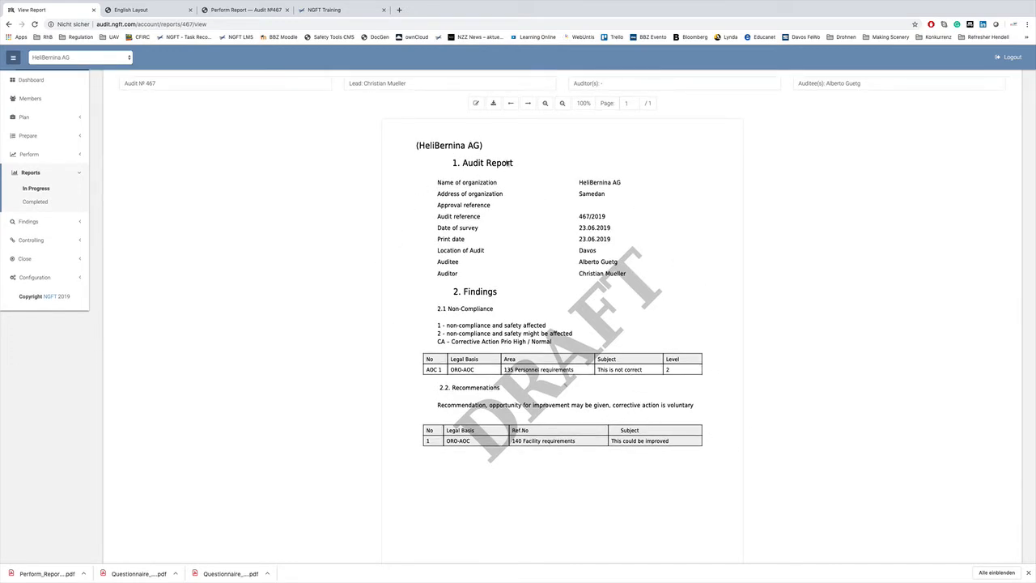
pyautogui.click(475, 103)
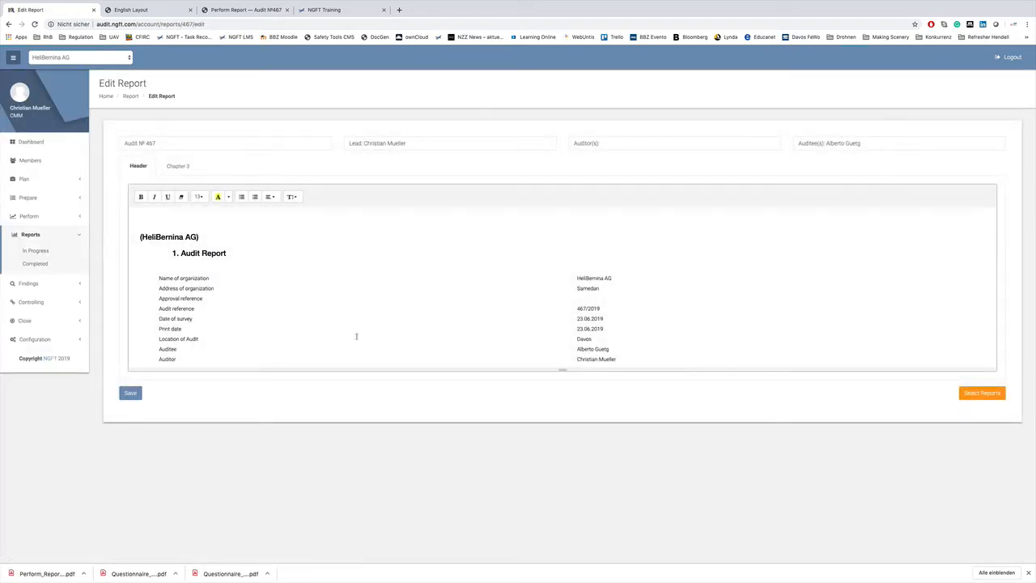
pyautogui.click(579, 297)
pyautogui.write('AD')
# - Produce the final report for audit 467/2019 from the in-progress reports, view its final PDF and return to the completed reports
pyautogui.click(38, 252)
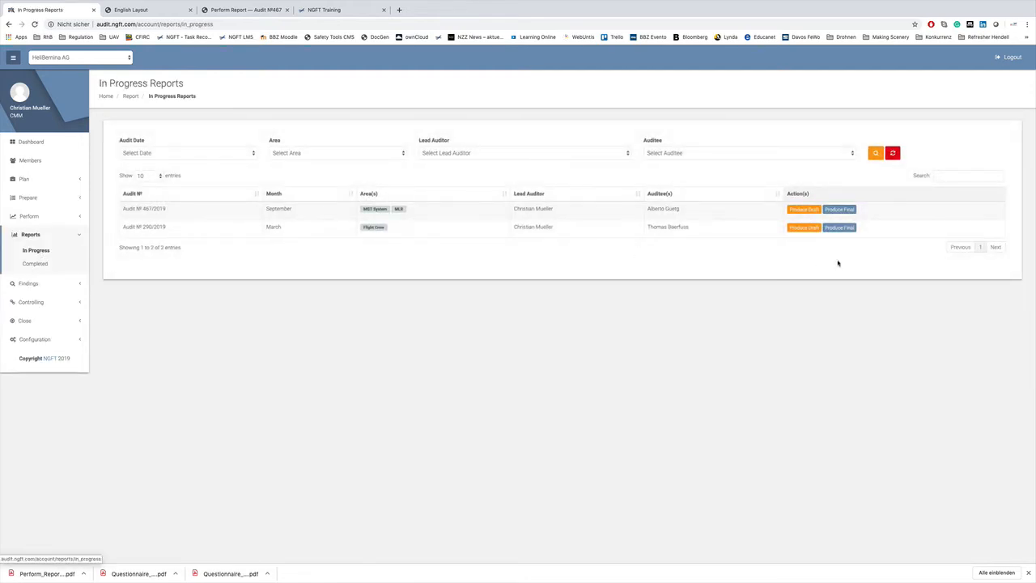
pyautogui.click(850, 209)
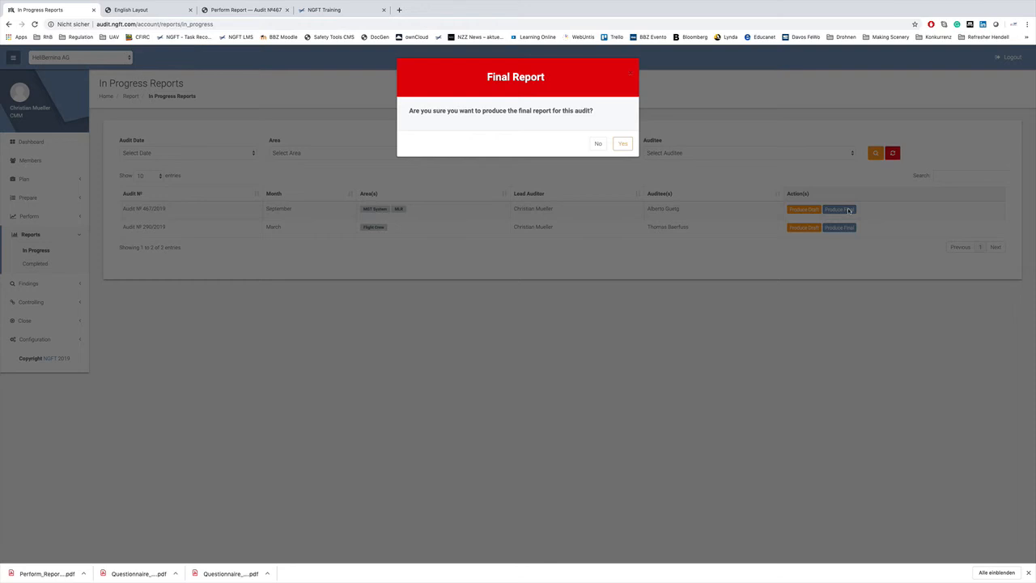
pyautogui.click(621, 143)
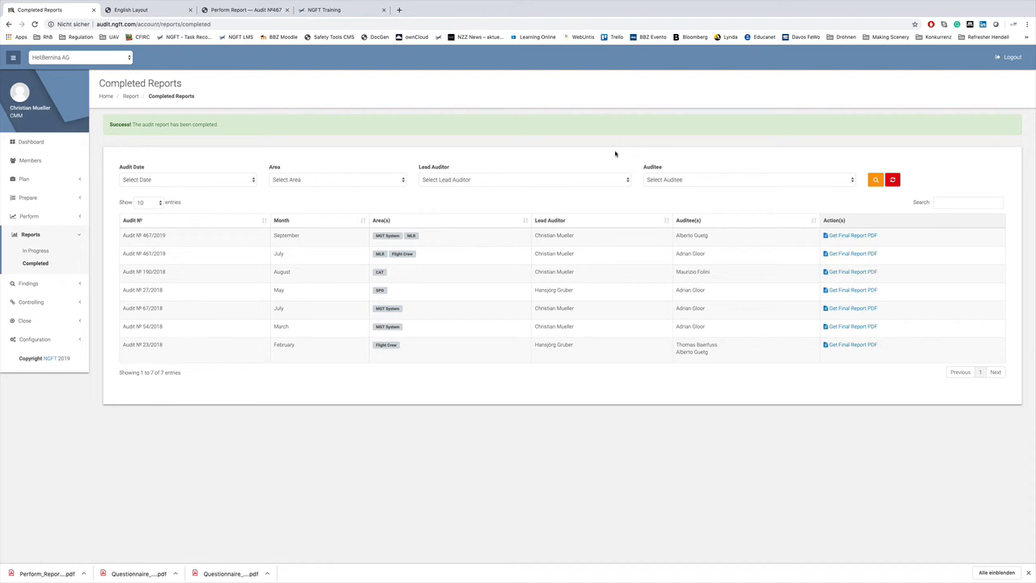
pyautogui.click(858, 236)
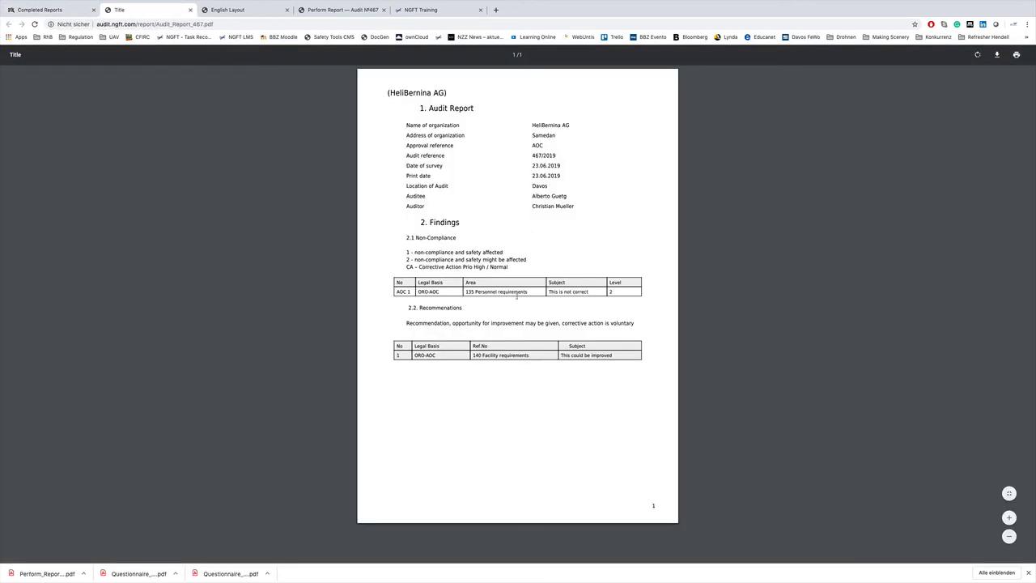
pyautogui.click(40, 9)
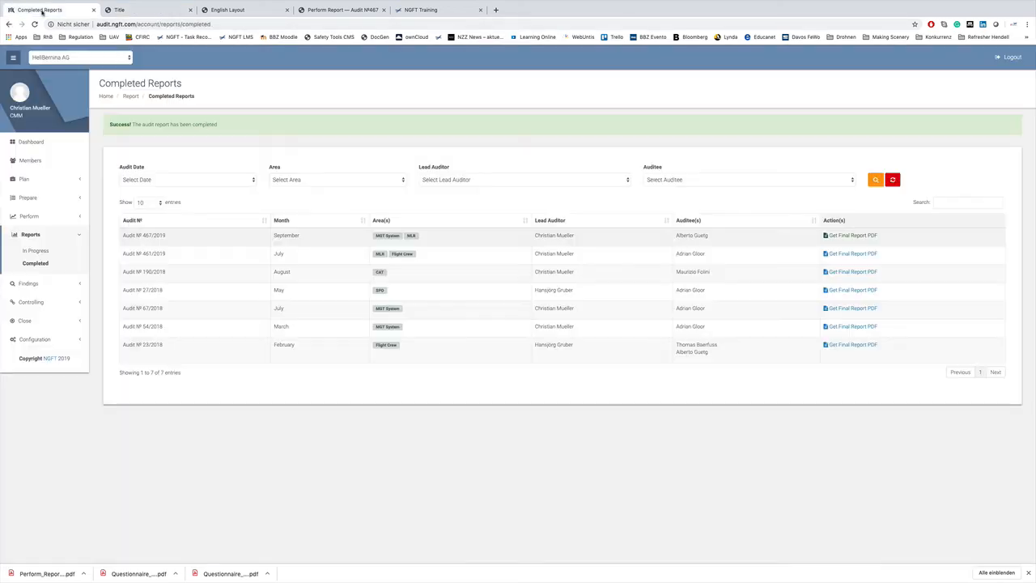